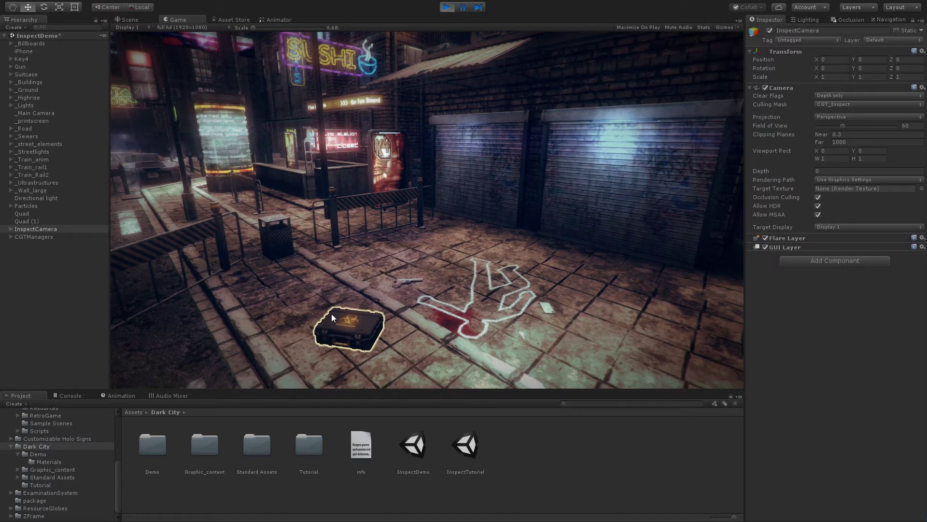
Step: In the running demo, inspect the keyring by zooming and rotating it, then inspect and spin the gun
{"action": "left_click", "coordinate": [517, 329]}
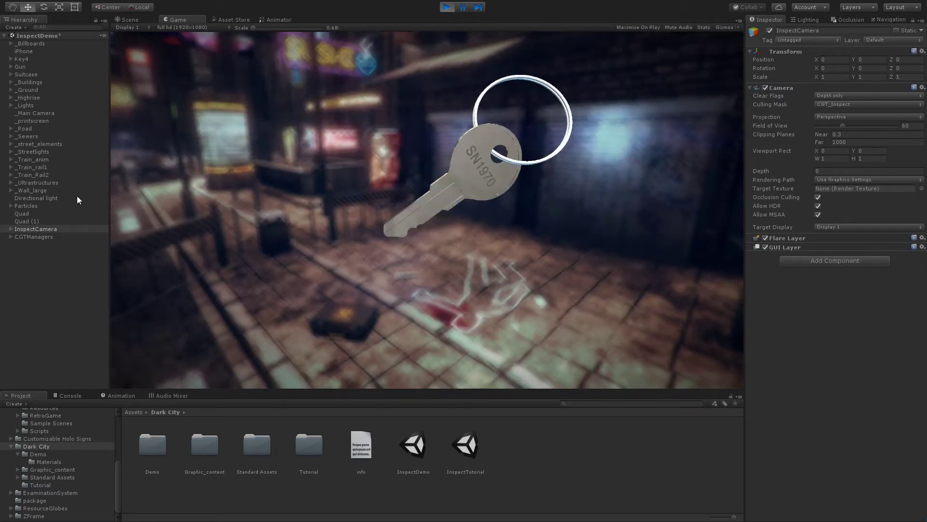
{"action": "scroll", "coordinate": [439, 186], "scroll_direction": "up", "scroll_amount": 3}
{"action": "left_click_drag", "start_coordinate": [438, 186], "coordinate": [239, 216]}
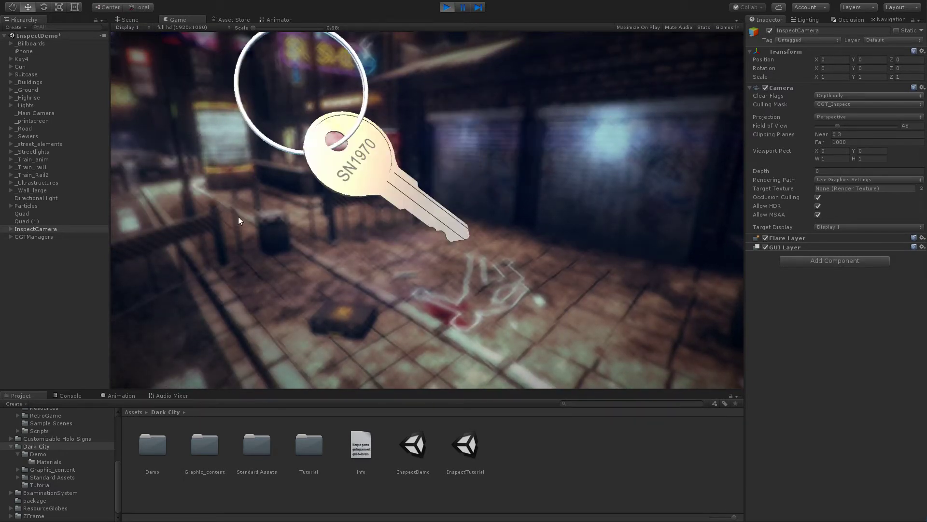
{"action": "key", "text": "Escape"}
{"action": "left_click", "coordinate": [401, 278]}
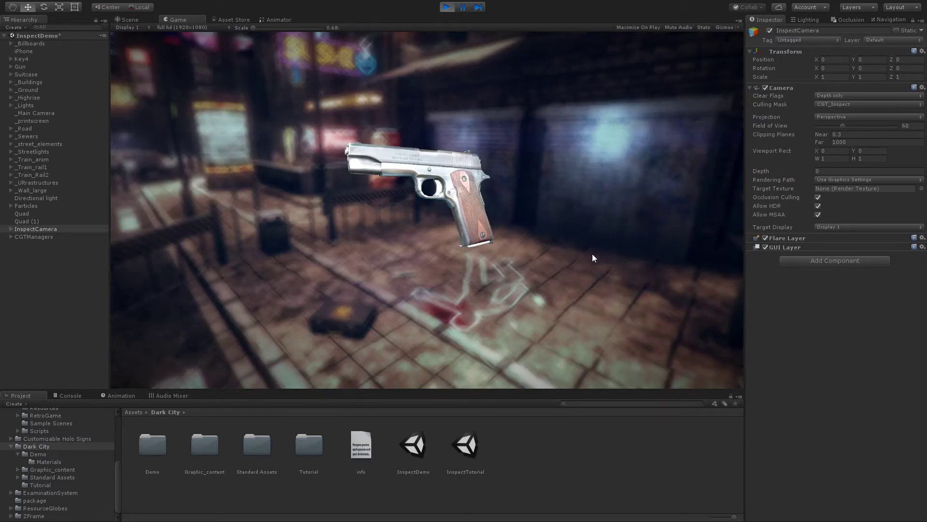
{"action": "left_click_drag", "start_coordinate": [546, 218], "coordinate": [540, 198]}
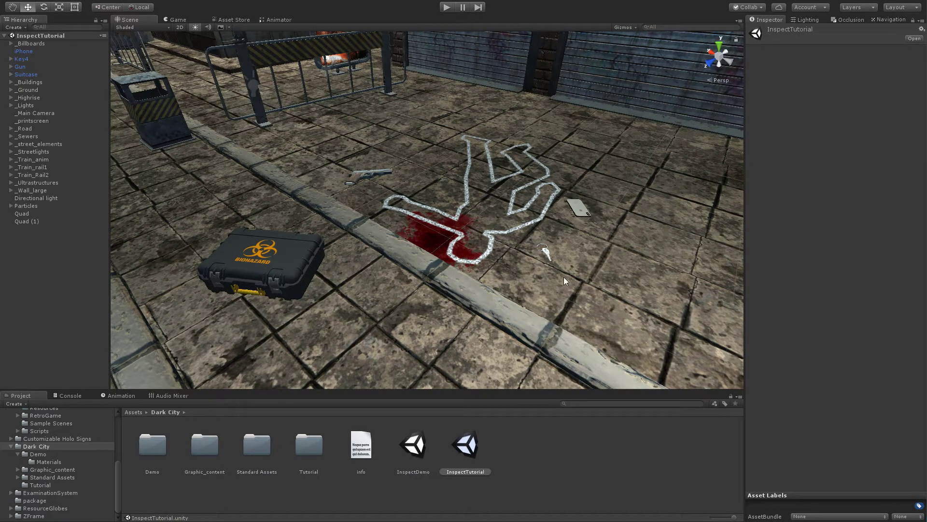
Step: Select the suitcase, gun, iPhone and key in the scene to review them, then deselect
{"action": "left_click", "coordinate": [293, 274]}
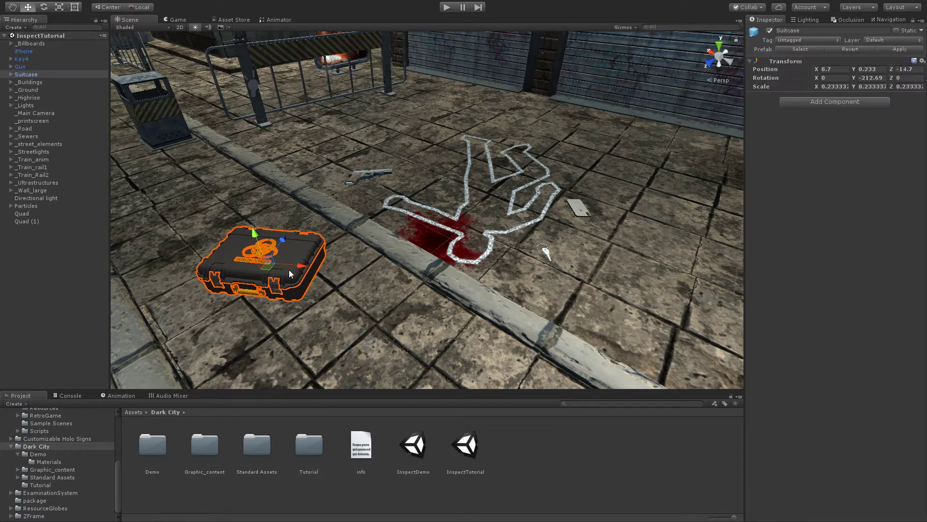
{"action": "left_click", "coordinate": [370, 177]}
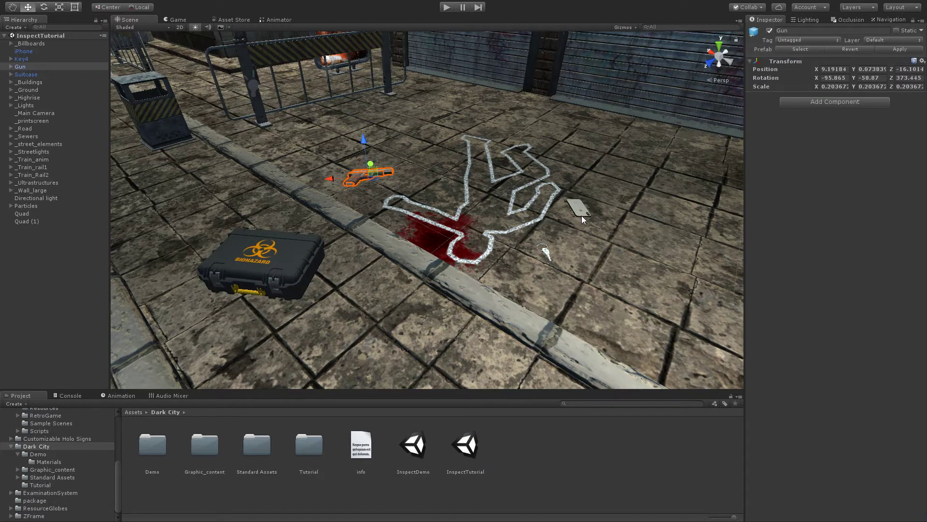
{"action": "left_click", "coordinate": [582, 216]}
{"action": "left_click", "coordinate": [546, 253]}
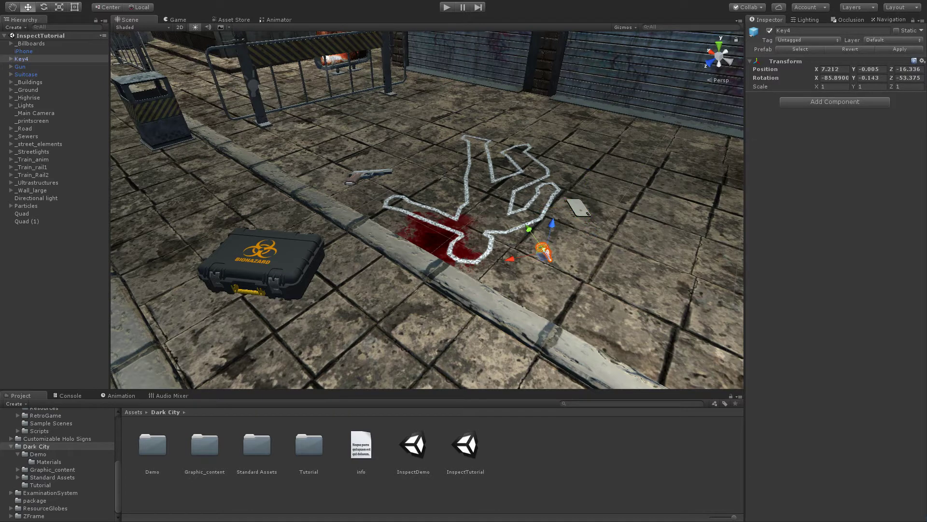
{"action": "left_click", "coordinate": [23, 249]}
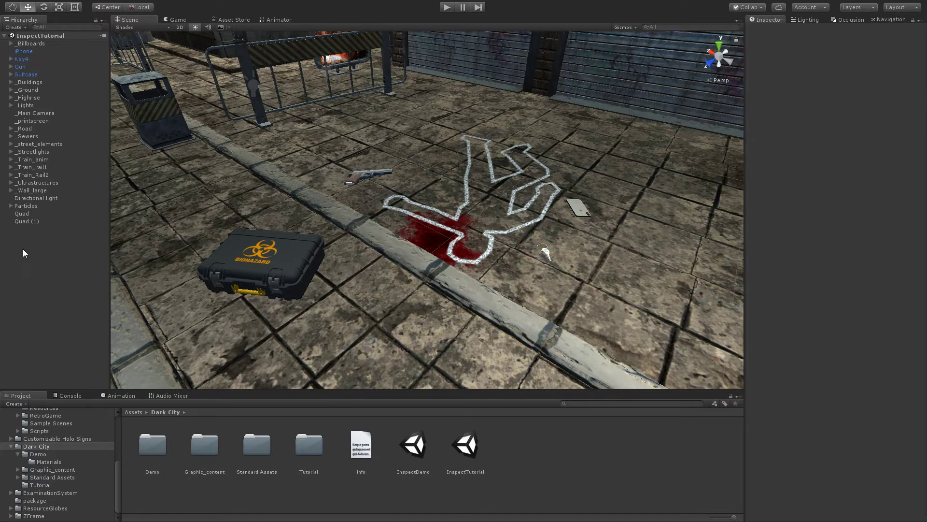
Step: Create a new camera in the Hierarchy and rename it Inspect Camera
{"action": "right_click", "coordinate": [29, 248]}
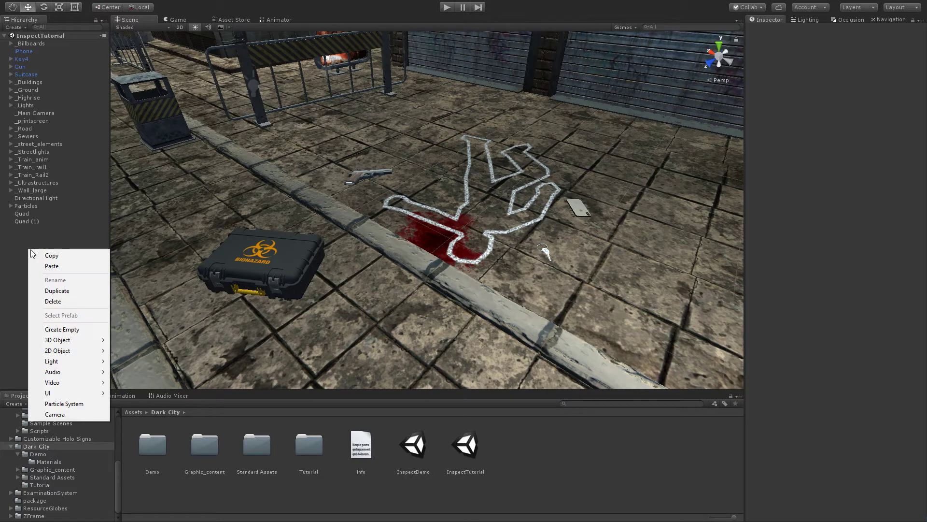
{"action": "left_click", "coordinate": [76, 415]}
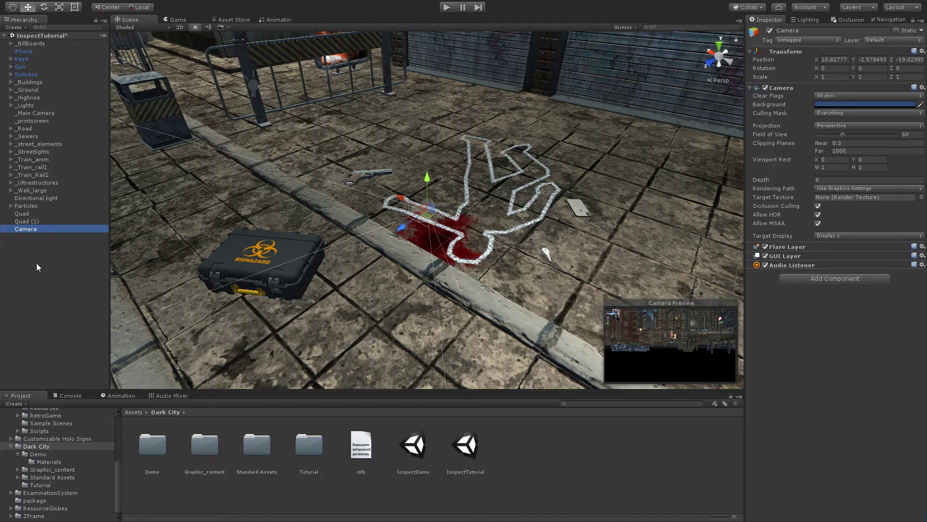
{"action": "left_click", "coordinate": [30, 230]}
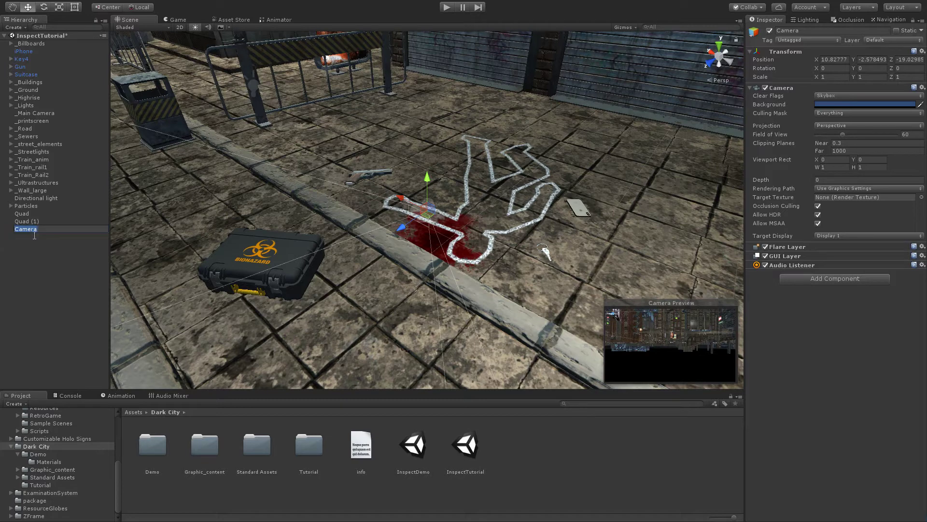
{"action": "left_click", "coordinate": [34, 235]}
{"action": "type", "text": "Inspect"}
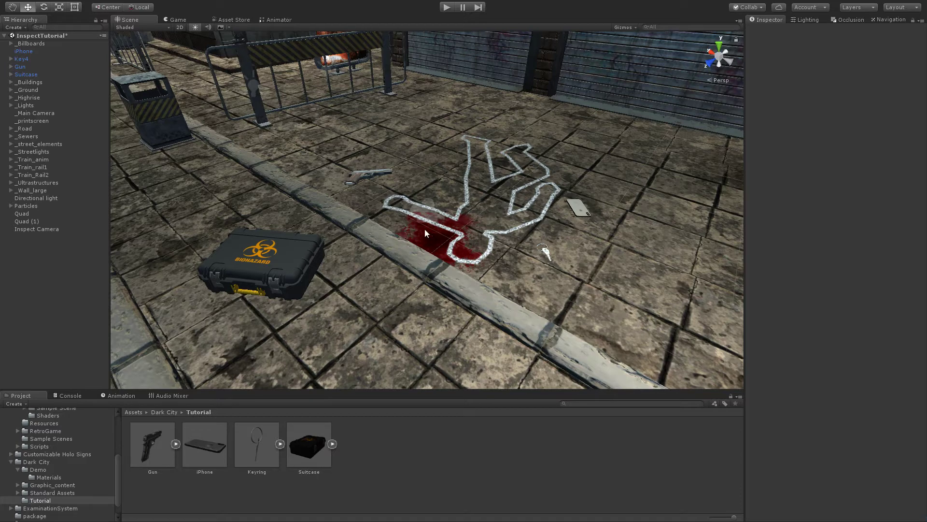
Step: After reviewing the scene props, drag the Suitcase prefab from the Project panel onto Inspect Camera
{"action": "left_click", "coordinate": [283, 256]}
{"action": "left_click", "coordinate": [370, 173]}
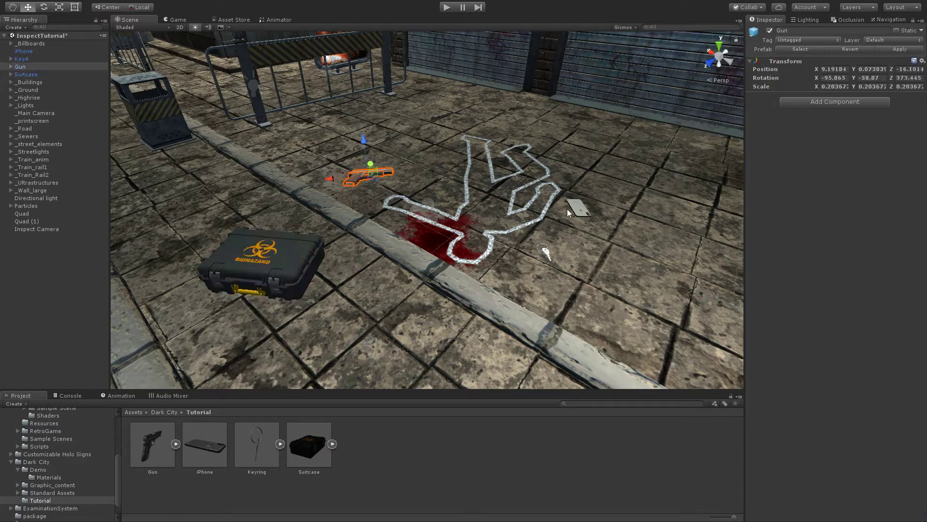
{"action": "left_click", "coordinate": [575, 205]}
{"action": "left_click", "coordinate": [547, 251]}
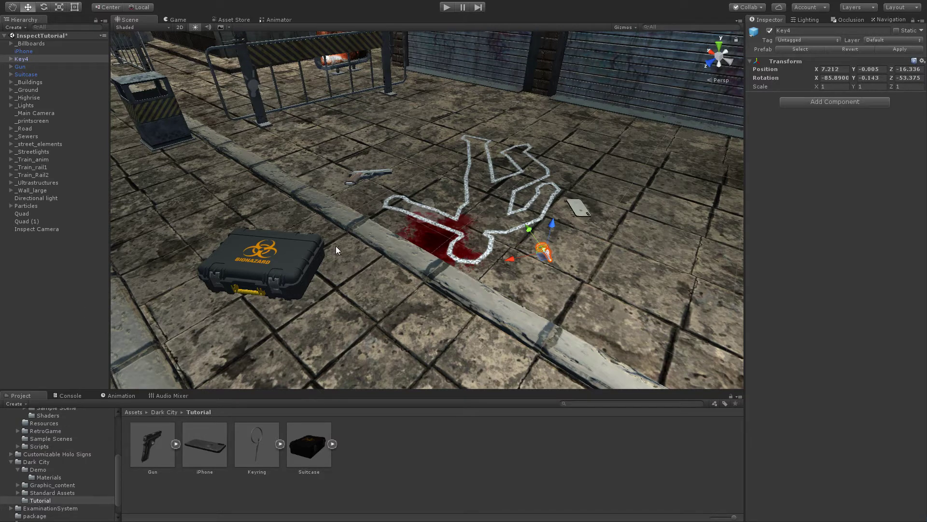
{"action": "left_click", "coordinate": [390, 455]}
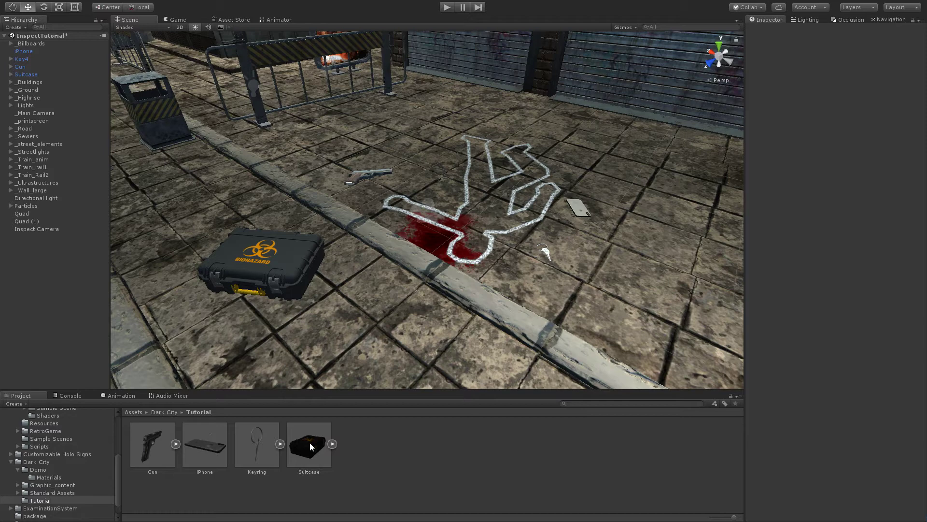
{"action": "left_click_drag", "start_coordinate": [309, 441], "coordinate": [40, 231]}
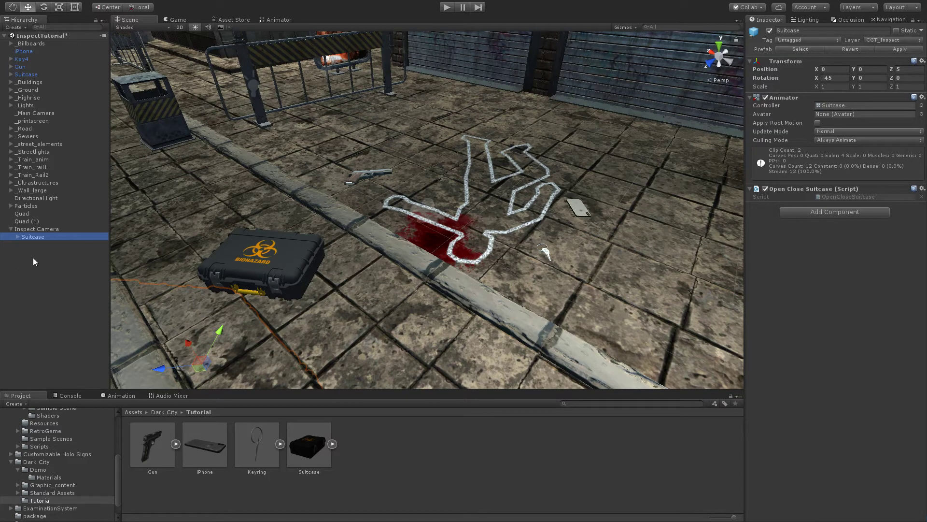
Step: Add the Inspect Object script component to the Suitcase under Inspect Camera
{"action": "left_click", "coordinate": [822, 212]}
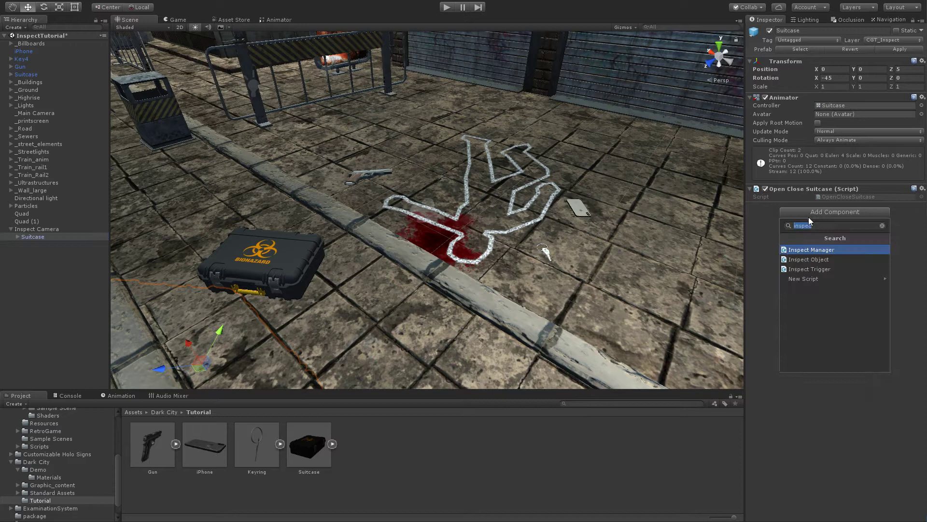
{"action": "left_click", "coordinate": [806, 263]}
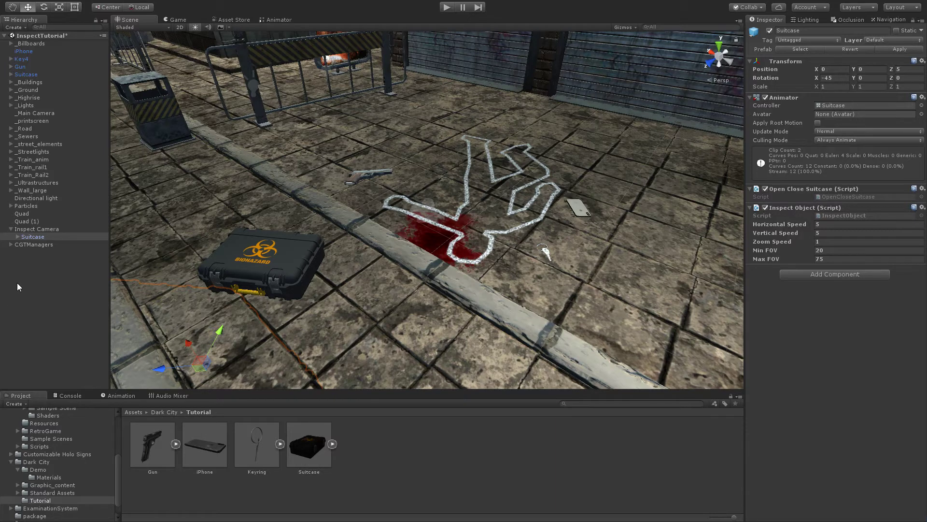
Step: Select InspectManager under CGTManagers and view the missing inspect camera error in the Console
{"action": "left_click", "coordinate": [33, 245]}
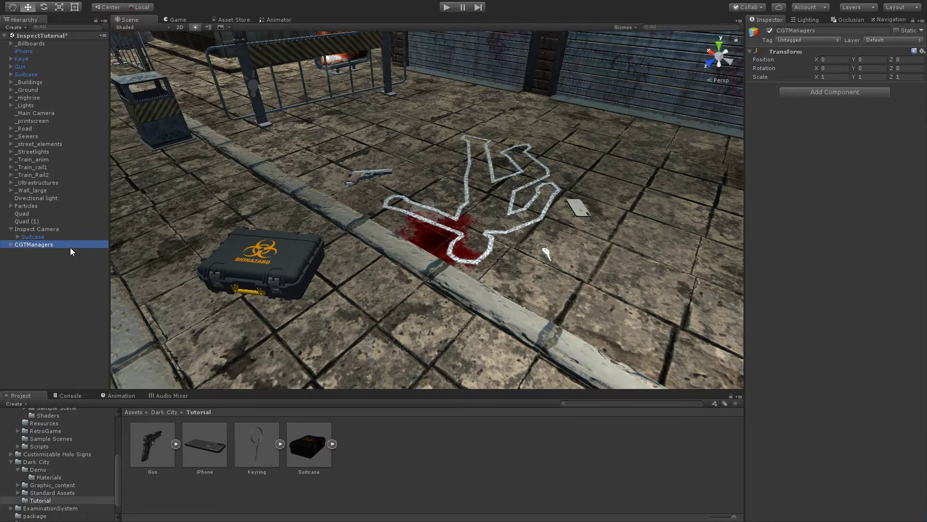
{"action": "left_click", "coordinate": [10, 244]}
{"action": "left_click", "coordinate": [34, 252]}
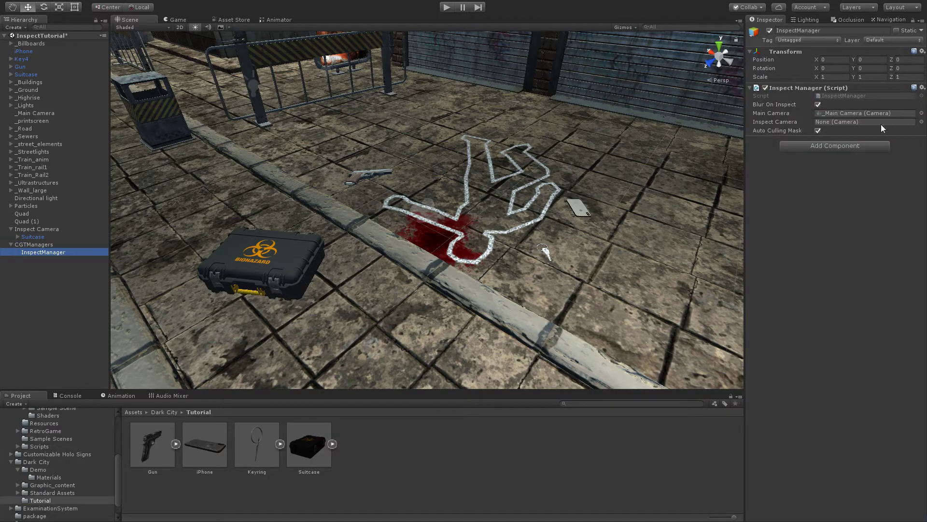
{"action": "left_click", "coordinate": [70, 396]}
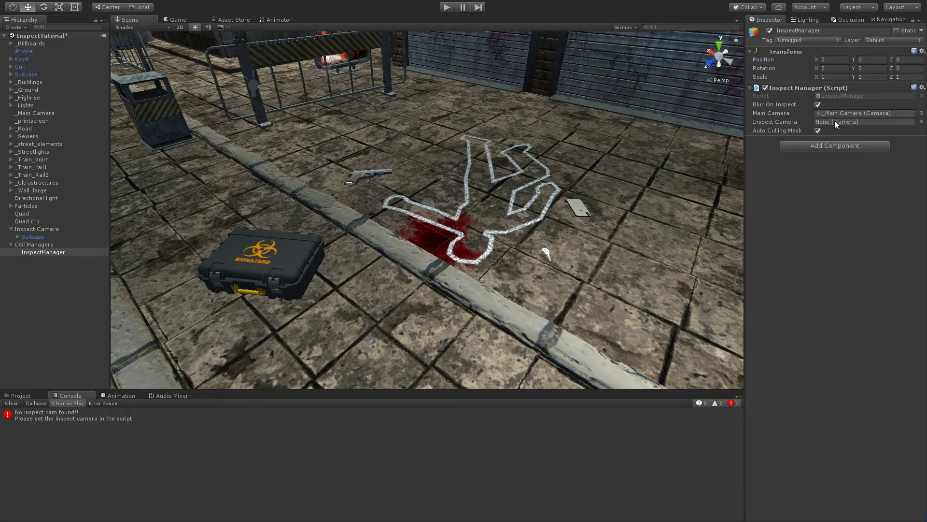
Step: Assign Inspect Camera to InspectManager's Inspect Camera field and clear the Console error
{"action": "left_click", "coordinate": [51, 230]}
{"action": "left_click_drag", "start_coordinate": [51, 230], "coordinate": [847, 123]}
{"action": "left_click", "coordinate": [12, 403]}
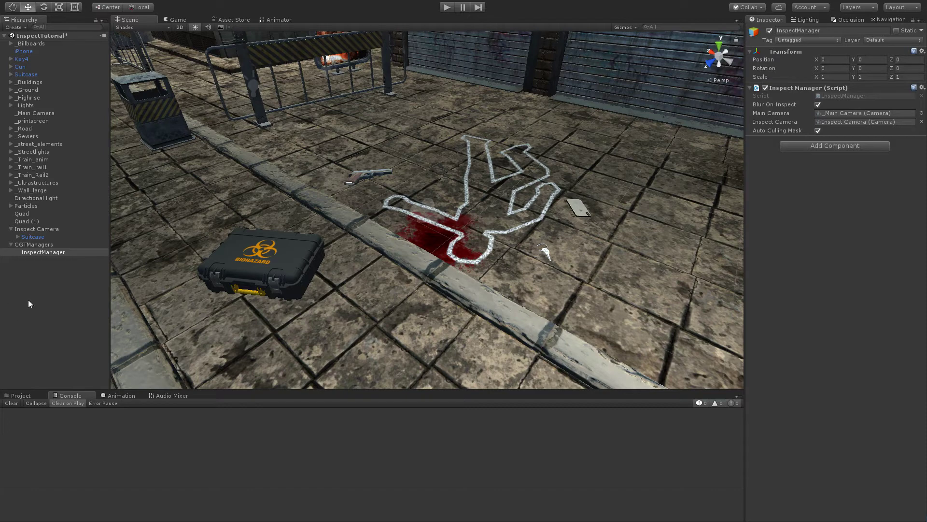
{"action": "left_click", "coordinate": [41, 230]}
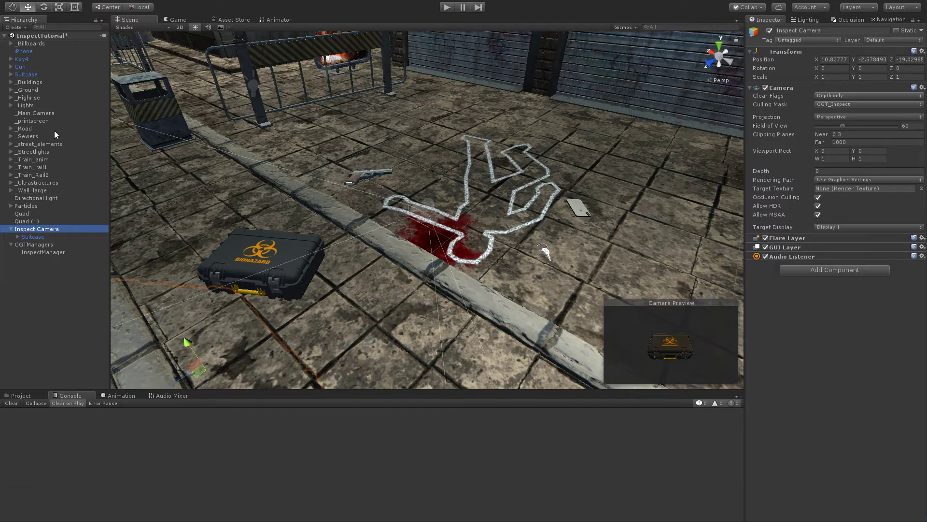
Step: Uncheck CGT_Inspect in the Main Camera's Culling Mask, then review the toolbar Layers list
{"action": "left_click", "coordinate": [39, 113]}
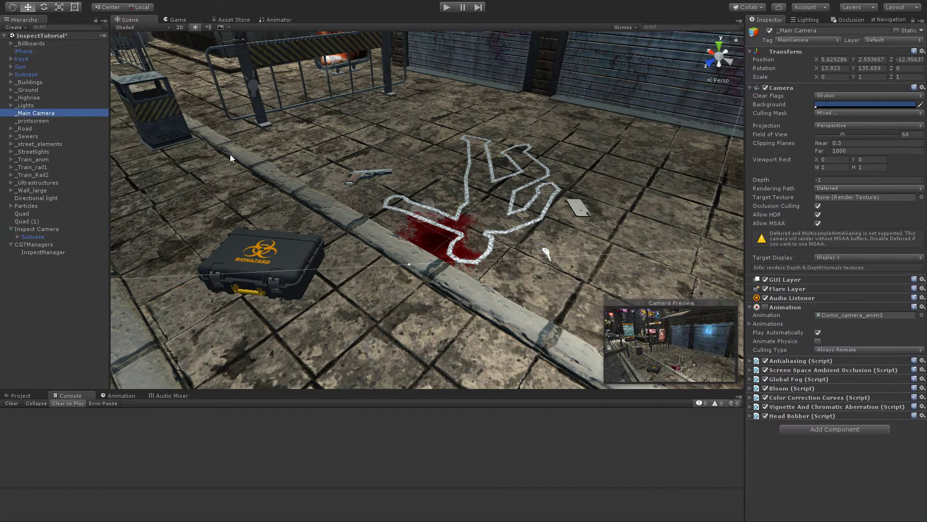
{"action": "left_click", "coordinate": [856, 114]}
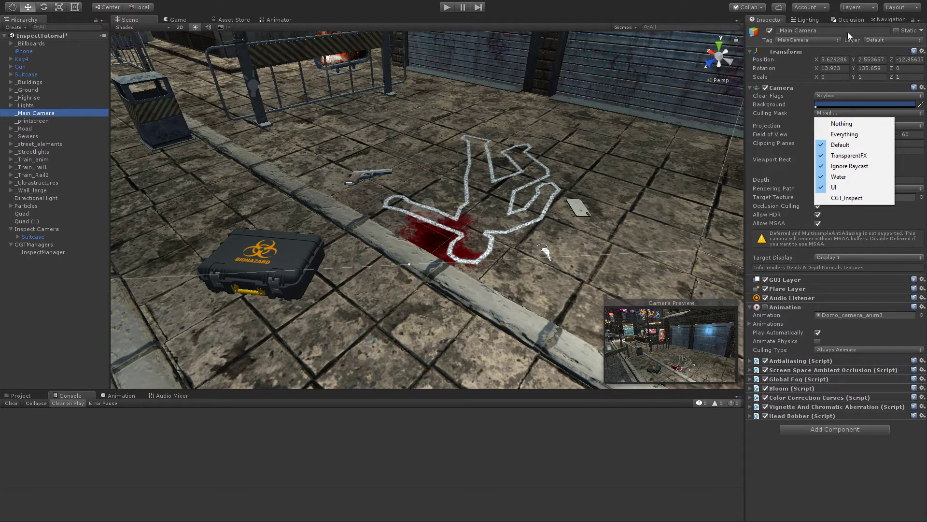
{"action": "left_click", "coordinate": [851, 9]}
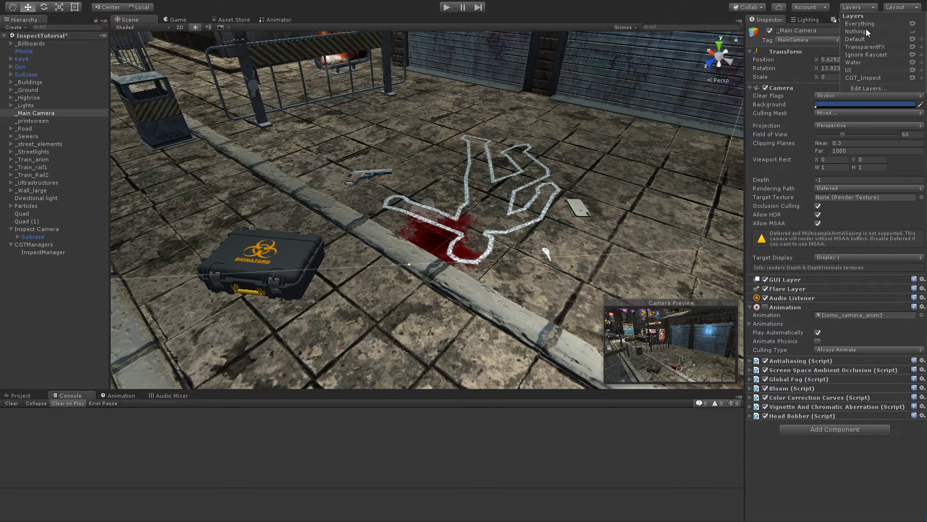
{"action": "left_click", "coordinate": [858, 9]}
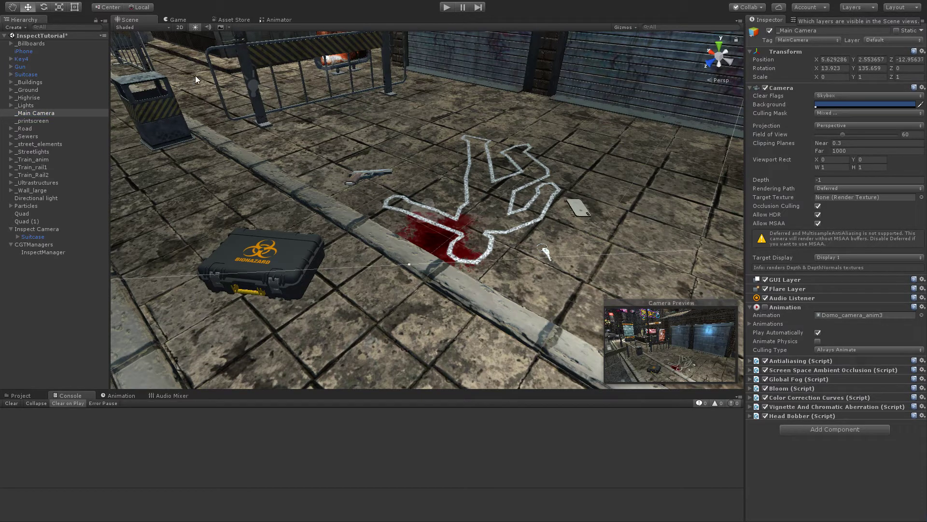
{"action": "left_click", "coordinate": [178, 20]}
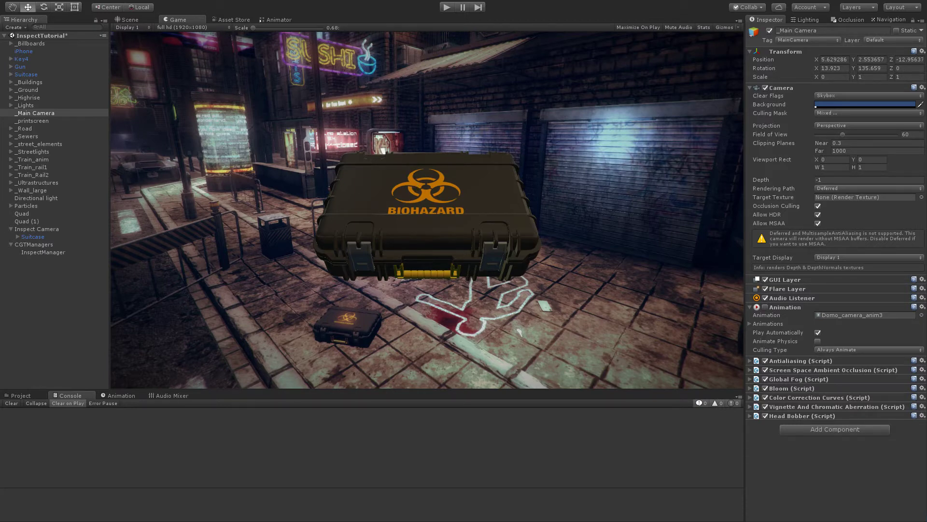
{"action": "left_click", "coordinate": [34, 237]}
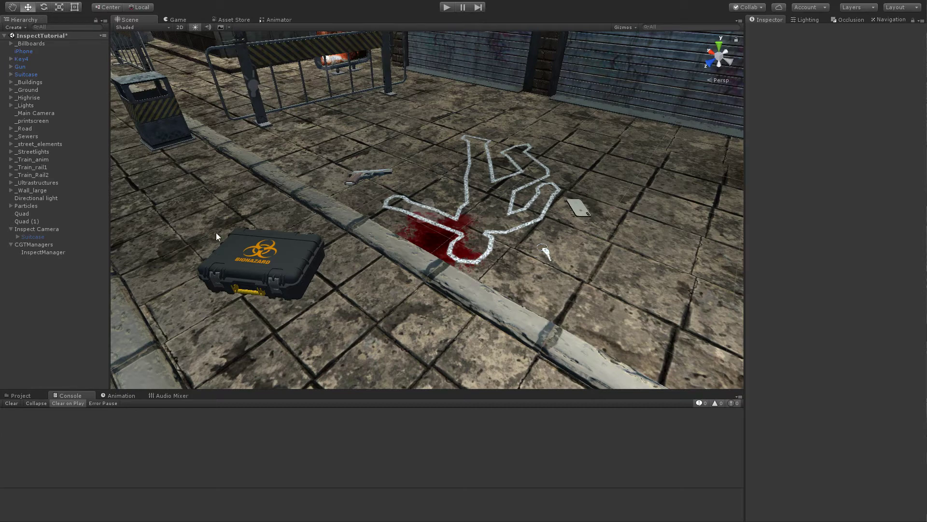
Step: Add a Box Collider to the ground Suitcase and widen its Size X to 3.51
{"action": "left_click", "coordinate": [258, 262]}
{"action": "left_click", "coordinate": [835, 102]}
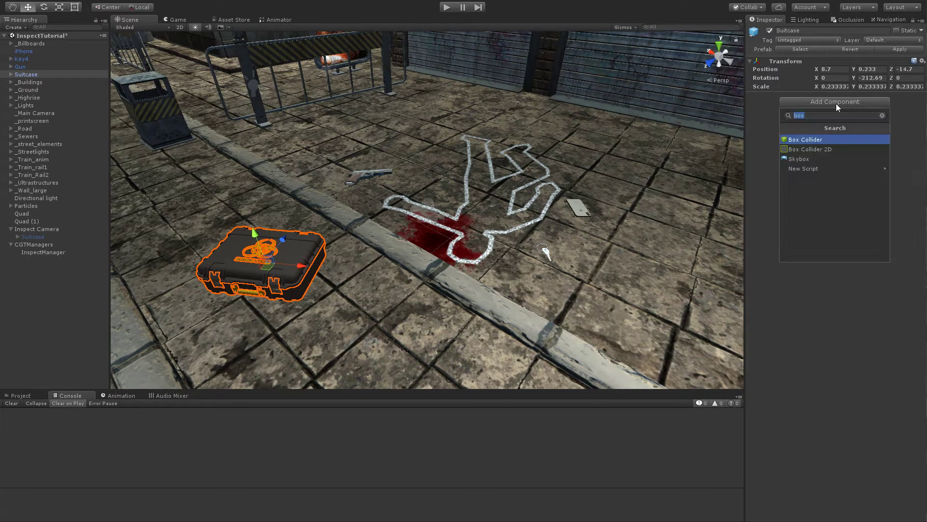
{"action": "left_click", "coordinate": [821, 140]}
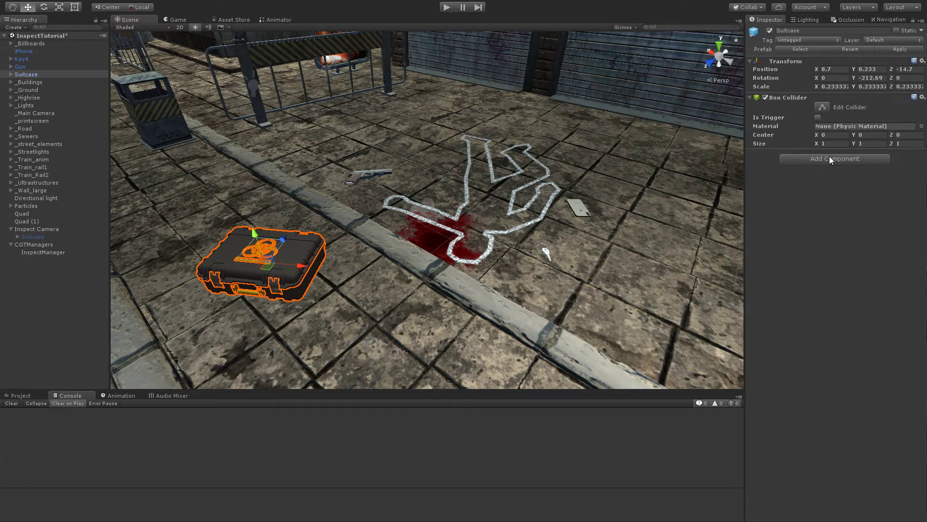
{"action": "left_click_drag", "start_coordinate": [822, 145], "coordinate": [919, 143]}
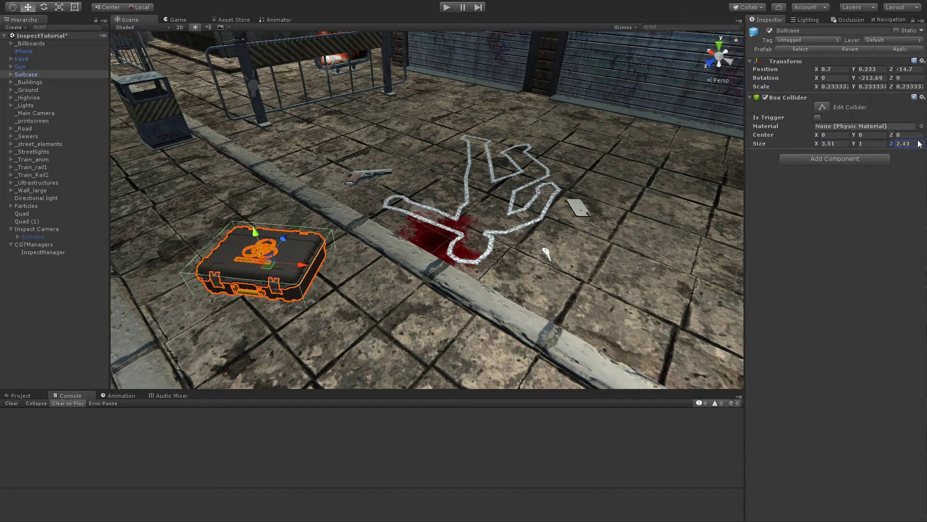
Step: Set the collider's Size Y to 1.18 and add an Inspect Trigger component
{"action": "left_click_drag", "start_coordinate": [855, 144], "coordinate": [860, 145]}
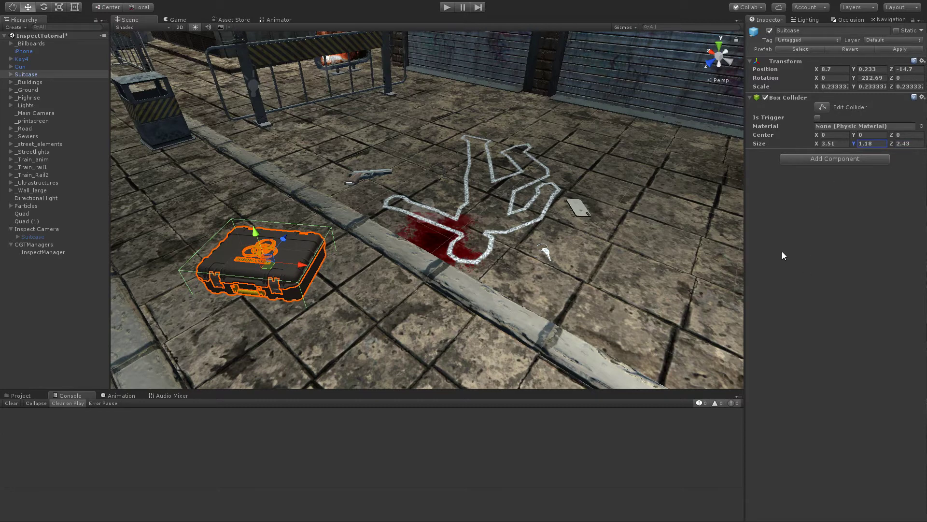
{"action": "left_click", "coordinate": [811, 159]}
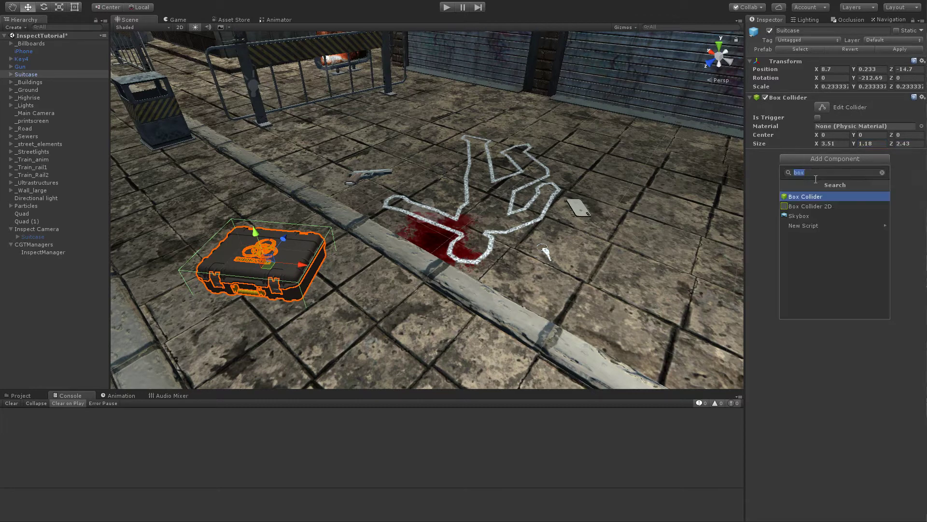
{"action": "type", "text": "insp"}
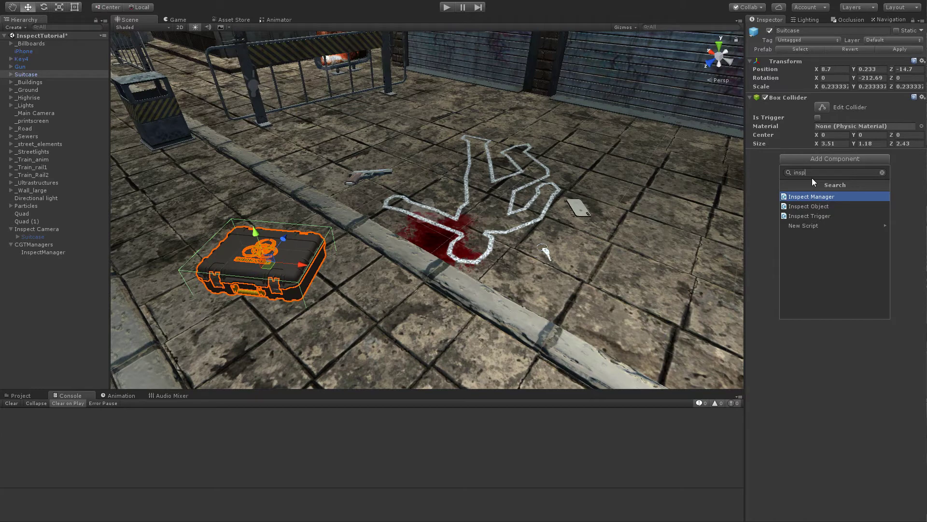
{"action": "left_click", "coordinate": [816, 215]}
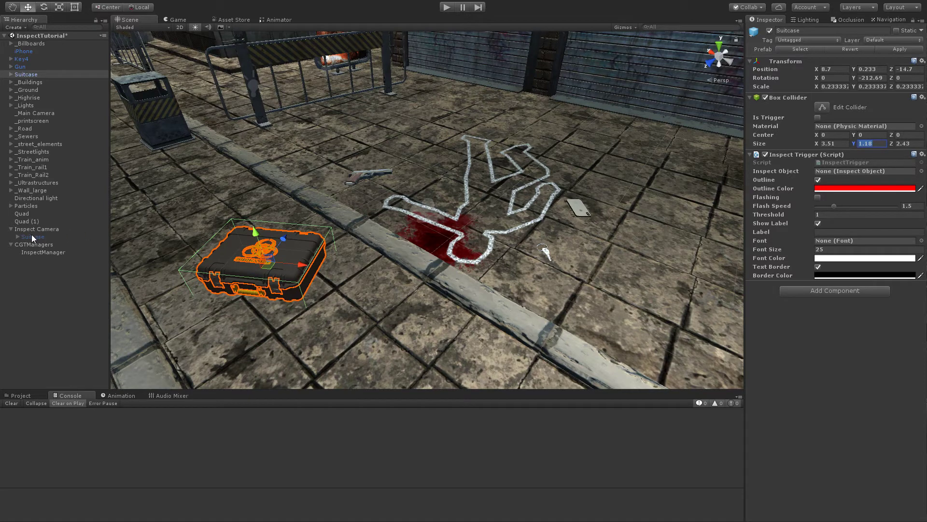
Step: Link Inspect Camera's Suitcase as the trigger's Inspect Object and label it SUITCASE
{"action": "left_click_drag", "start_coordinate": [32, 236], "coordinate": [838, 172]}
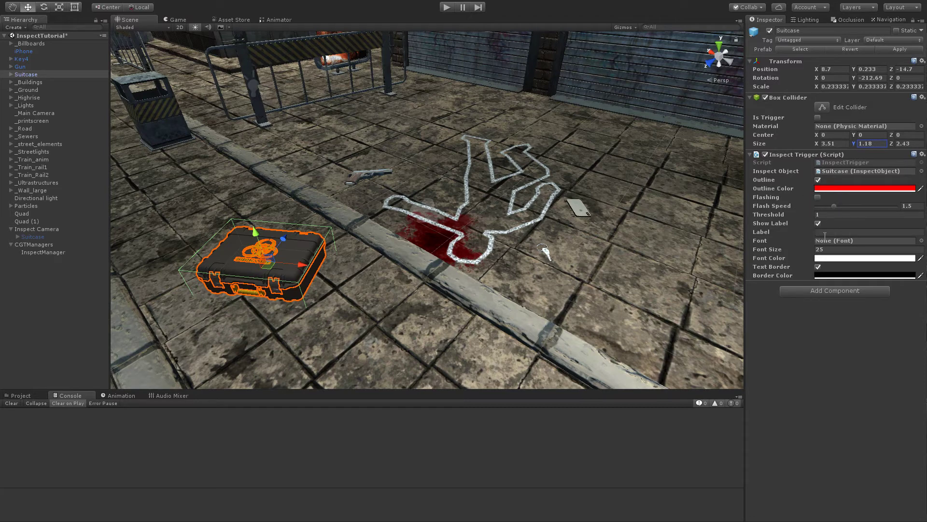
{"action": "left_click", "coordinate": [846, 233]}
{"action": "type", "text": "SUITCASE"}
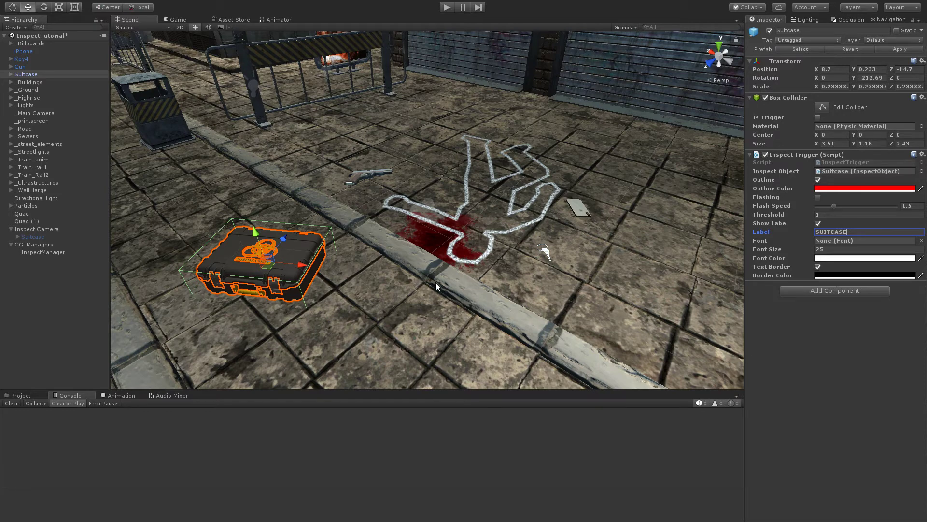
Step: Play the scene, open the outlined suitcase's close-up, rotate it to view the latches, then close it
{"action": "left_click", "coordinate": [390, 164]}
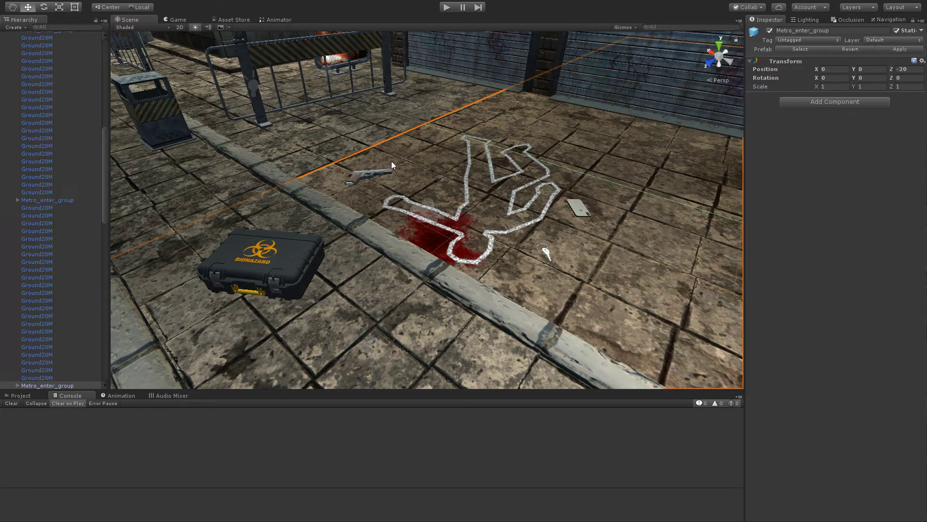
{"action": "left_click", "coordinate": [447, 7]}
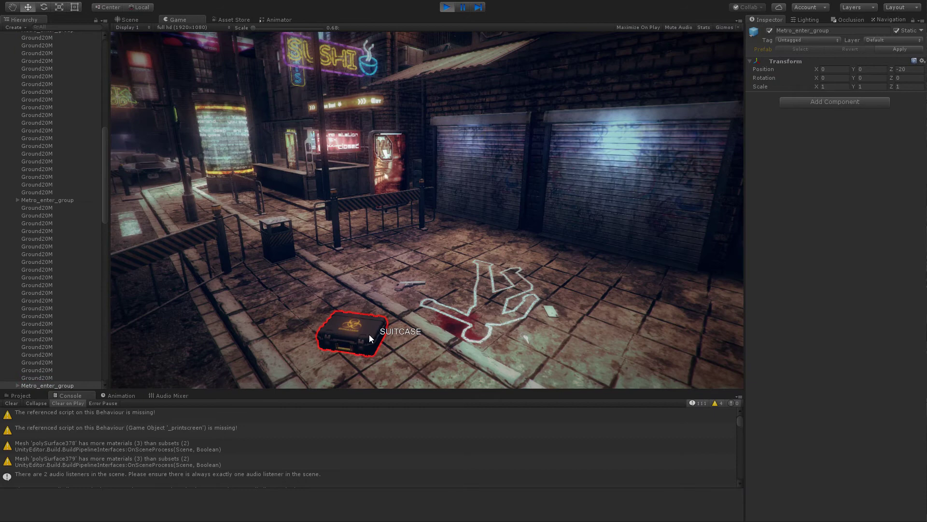
{"action": "left_click", "coordinate": [350, 320]}
{"action": "left_click_drag", "start_coordinate": [619, 219], "coordinate": [645, 270]}
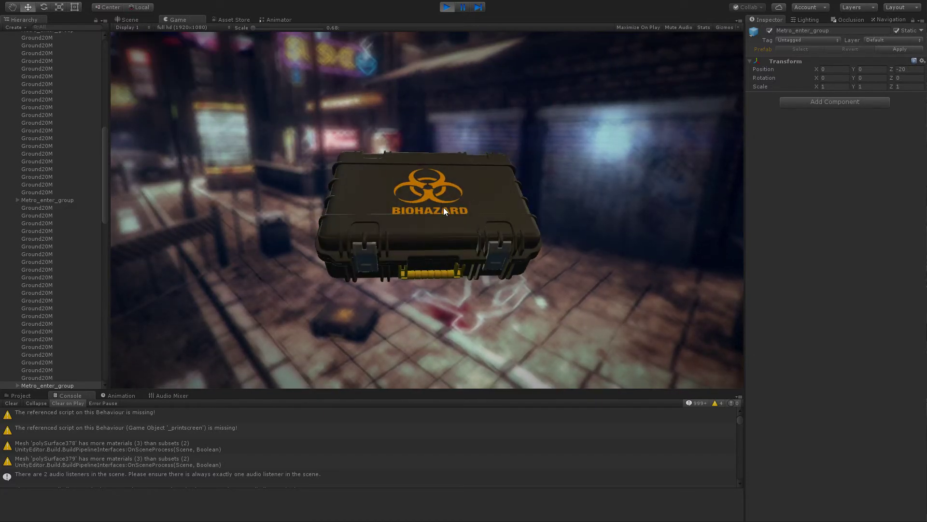
{"action": "left_click_drag", "start_coordinate": [443, 208], "coordinate": [467, 357]}
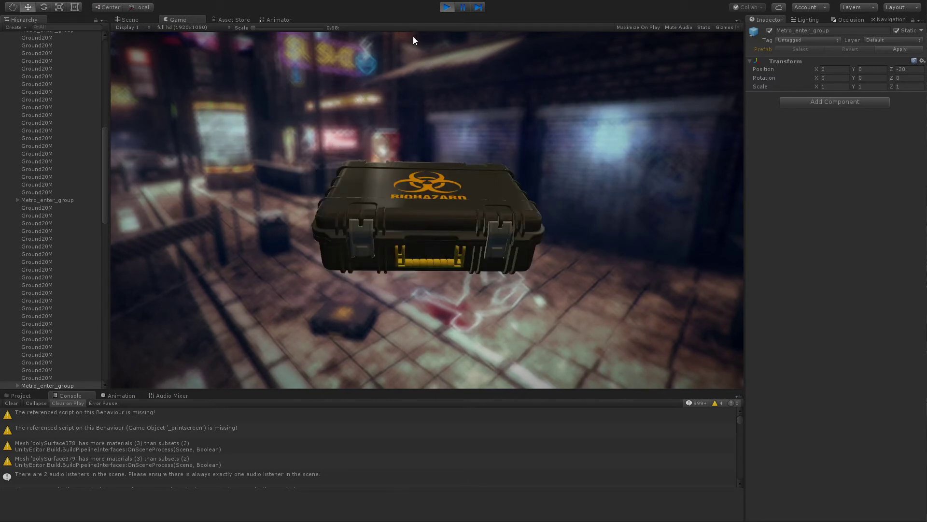
{"action": "left_click", "coordinate": [593, 158]}
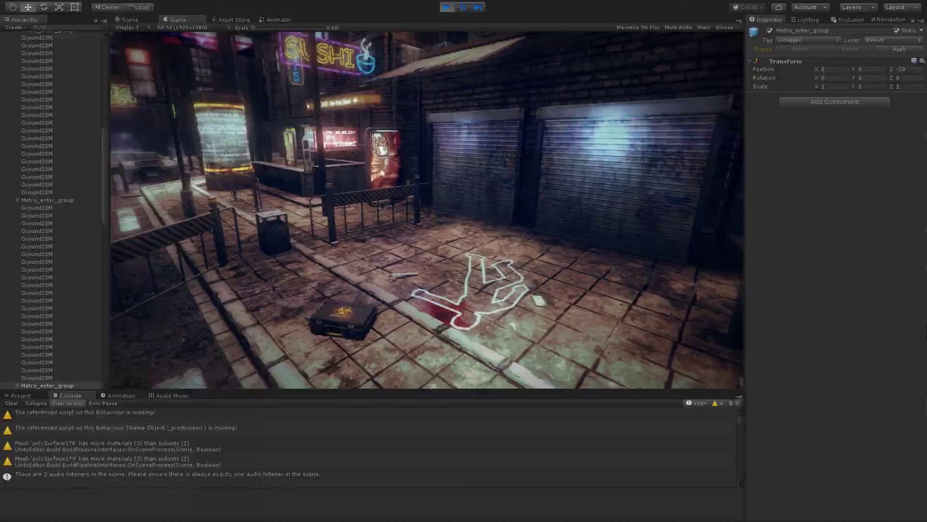
Step: Stop Play mode and drag the Gun, iPhone and Keyring prefabs under Inspect Camera
{"action": "key", "text": "ctrl+p"}
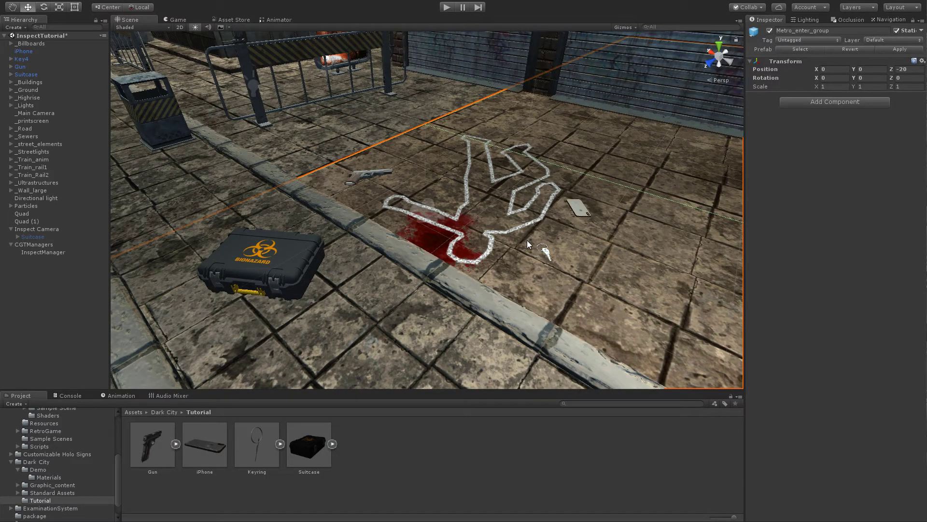
{"action": "left_click", "coordinate": [144, 439]}
{"action": "left_click", "coordinate": [253, 434], "text": "shift"}
{"action": "left_click_drag", "start_coordinate": [149, 447], "coordinate": [35, 231]}
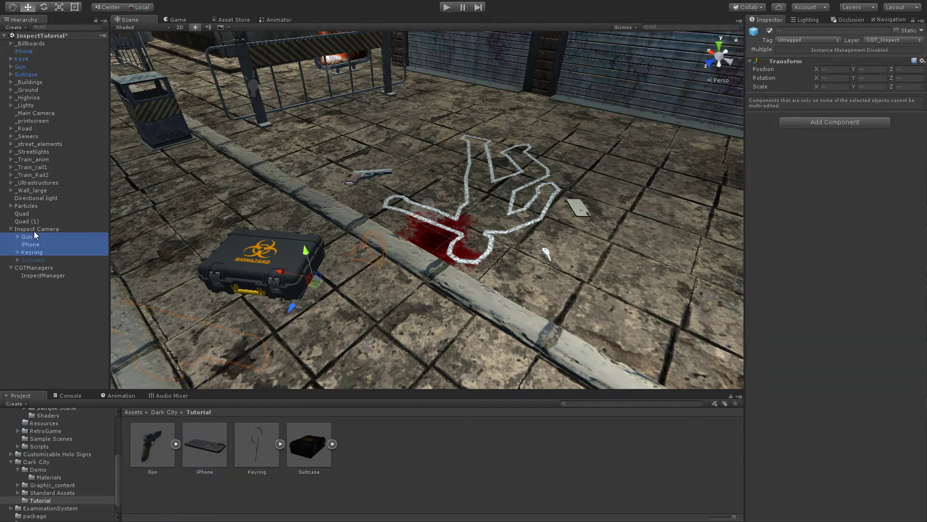
Step: Add an Inspect Object script to Gun, iPhone and Keyring together, then select Gun
{"action": "left_click", "coordinate": [816, 122]}
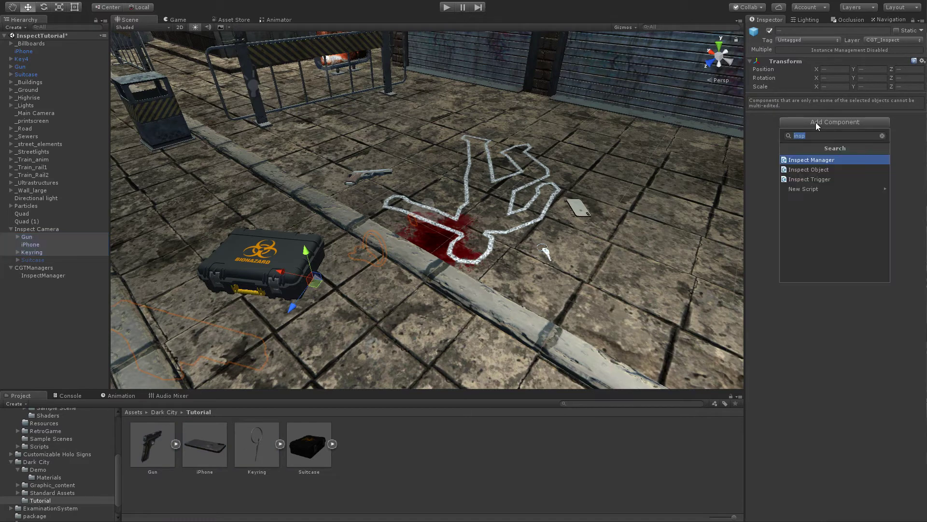
{"action": "left_click", "coordinate": [820, 167]}
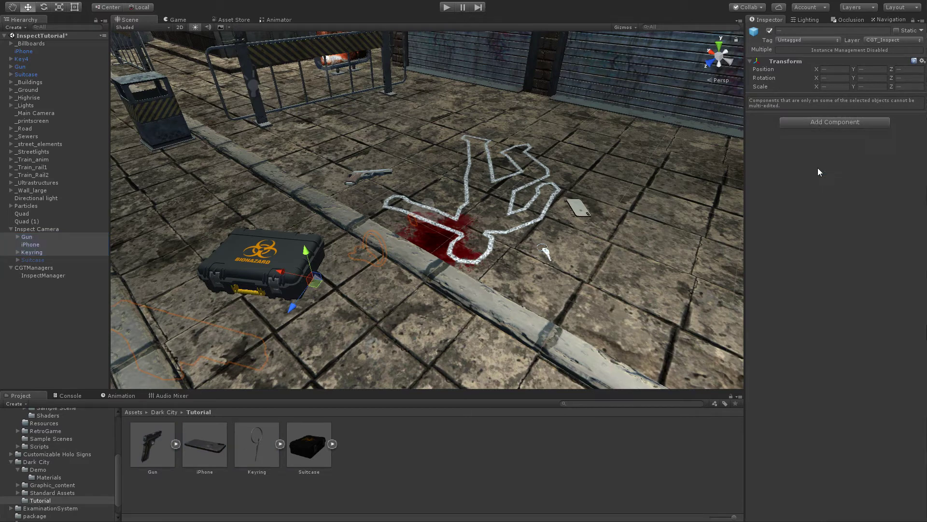
{"action": "left_click", "coordinate": [71, 352]}
{"action": "left_click", "coordinate": [19, 235]}
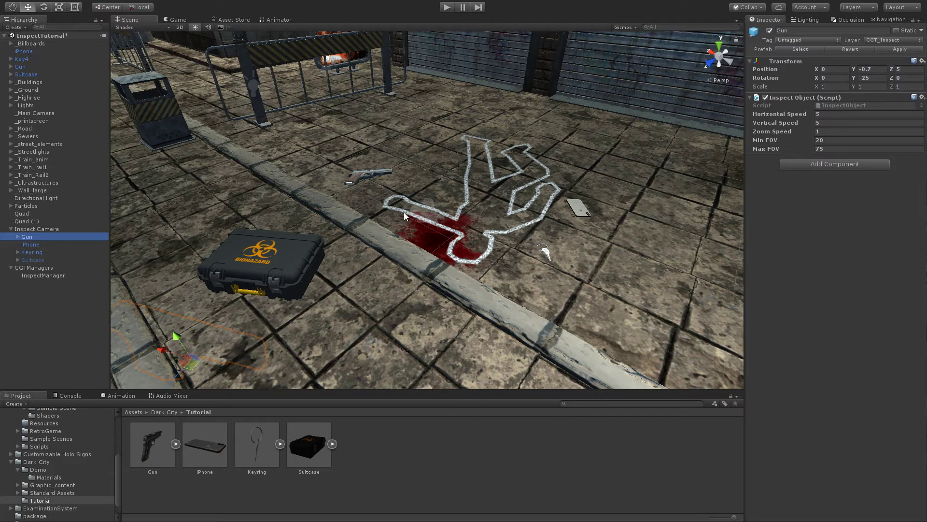
Step: Add a Box Collider to the street gun and resize it to fit the gun
{"action": "left_click", "coordinate": [363, 179]}
{"action": "left_click", "coordinate": [840, 102]}
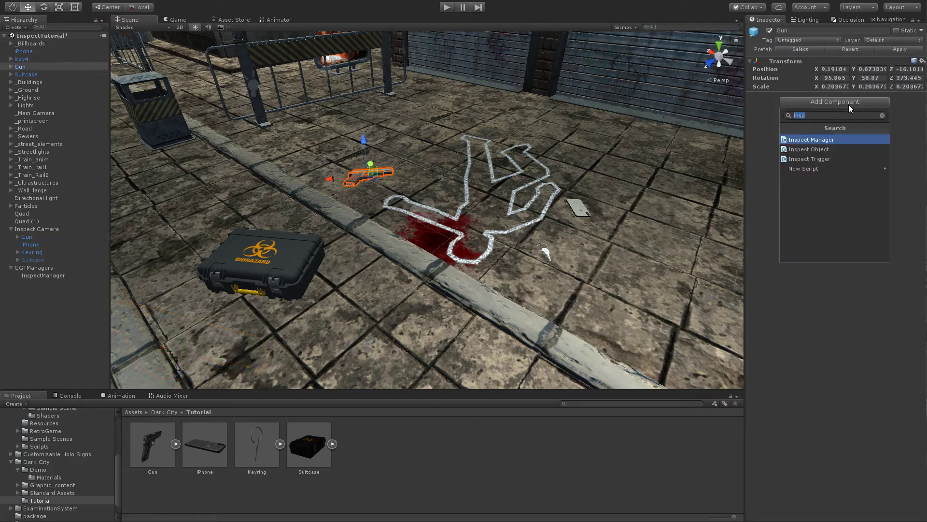
{"action": "type", "text": "co"}
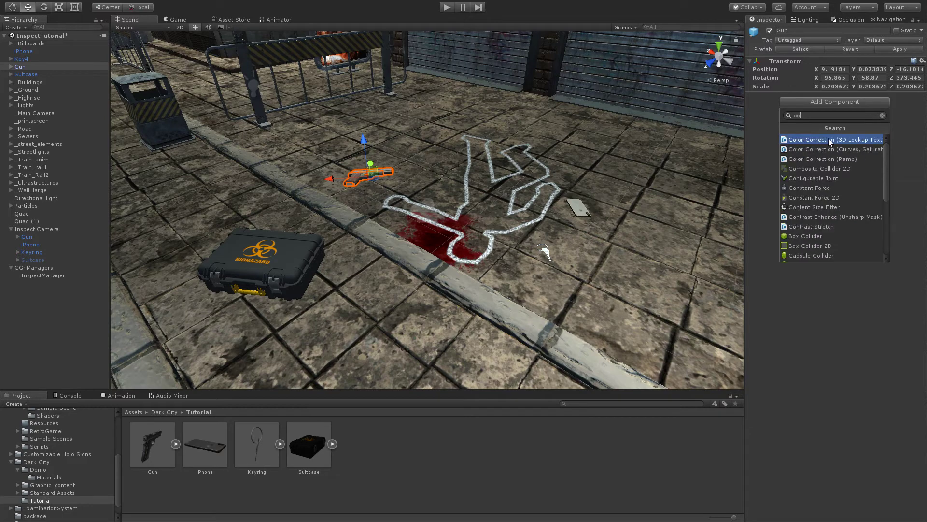
{"action": "type", "text": "ll"}
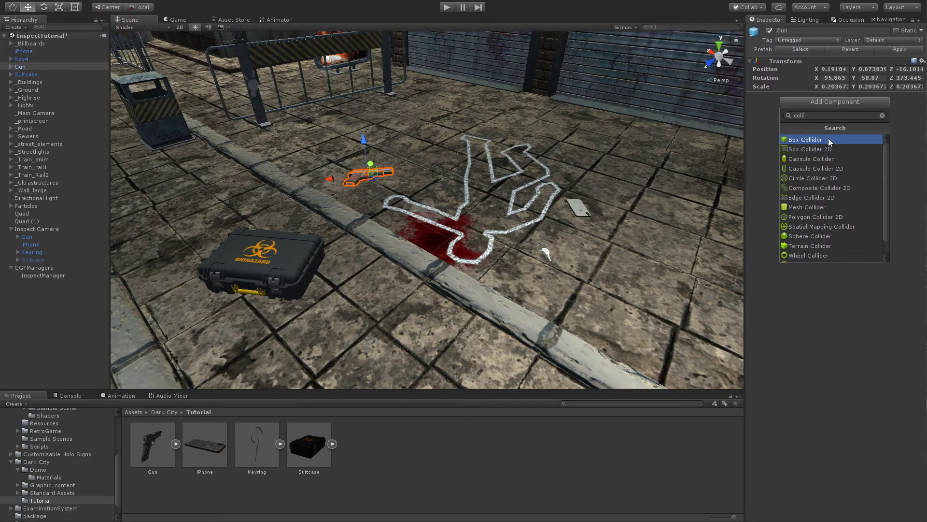
{"action": "left_click", "coordinate": [828, 139]}
{"action": "key", "text": "f"}
{"action": "left_click_drag", "start_coordinate": [816, 143], "coordinate": [864, 135]}
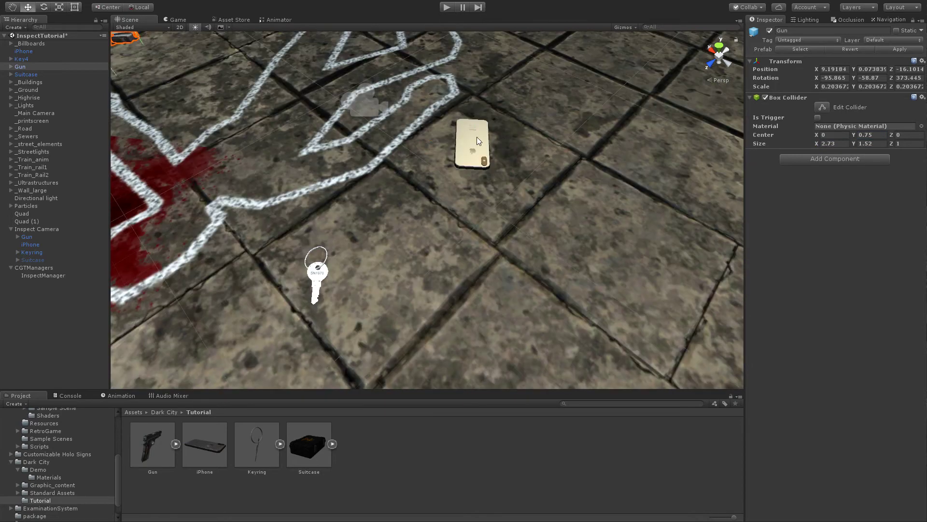
Step: Size the iPhone's box collider to 0.05 × 0.005 × 0.09
{"action": "left_click", "coordinate": [479, 141]}
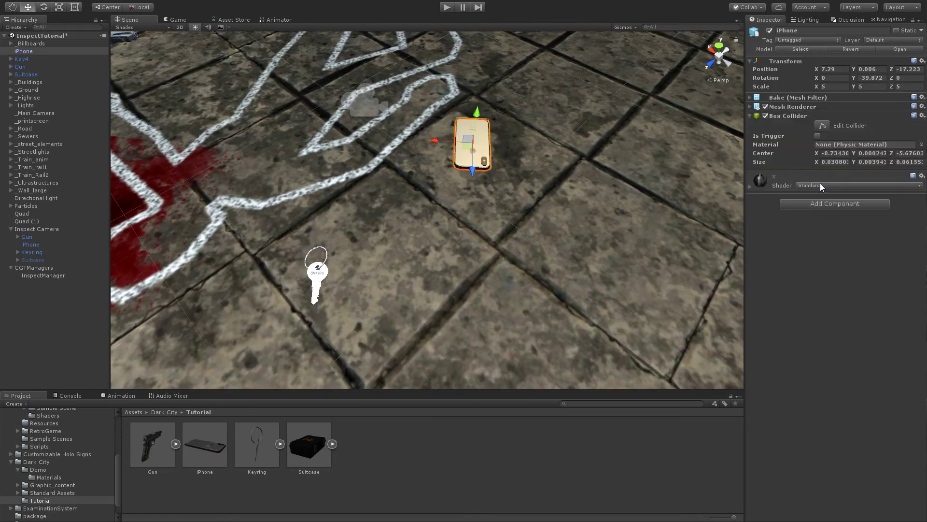
{"action": "left_click", "coordinate": [870, 161]}
{"action": "type", "text": "0.005"}
{"action": "key", "text": "Tab"}
{"action": "type", "text": "0.09"}
{"action": "key", "text": "Return"}
{"action": "left_click", "coordinate": [835, 161]}
{"action": "type", "text": "0.05"}
{"action": "key", "text": "Return"}
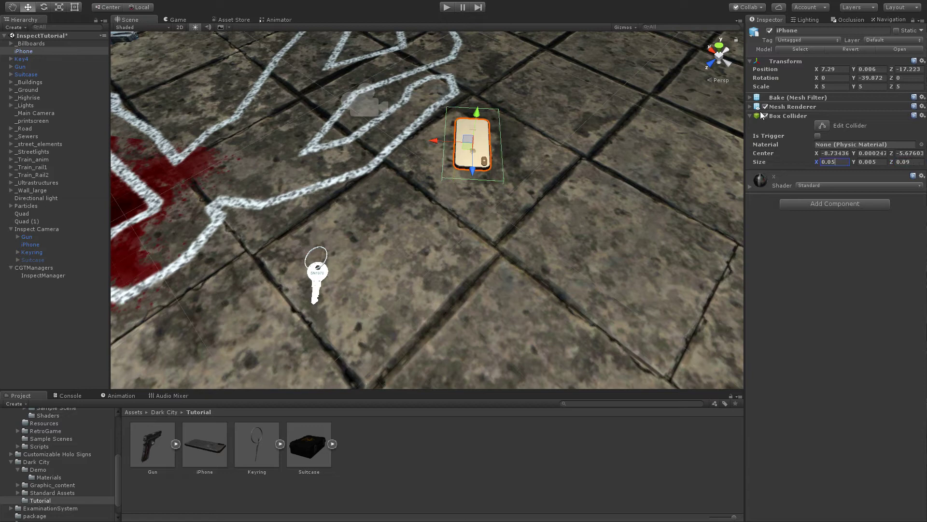
{"action": "left_click", "coordinate": [870, 162]}
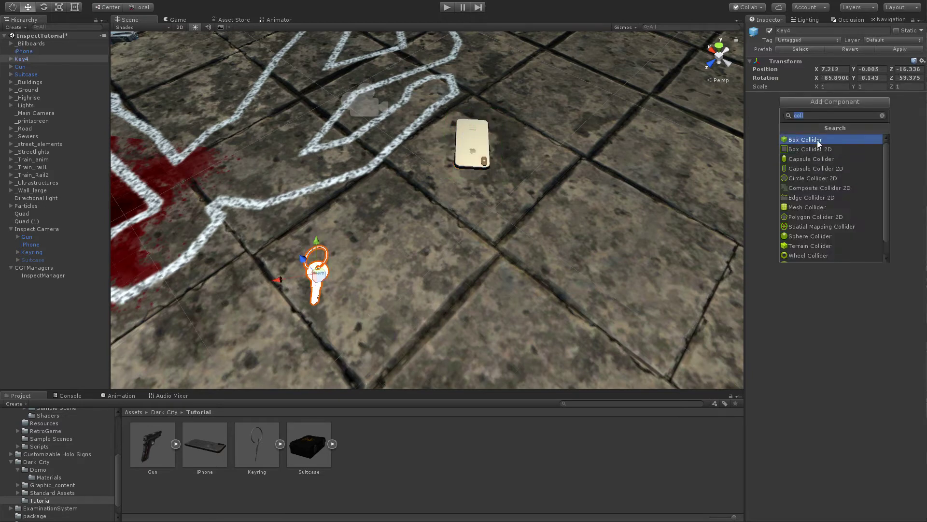
Step: Give the key a box collider sized 0.19 × 0.37 × 0.37
{"action": "left_click", "coordinate": [816, 145]}
{"action": "key", "text": "f"}
{"action": "left_click", "coordinate": [833, 144]}
{"action": "type", "text": "0.19"}
{"action": "key", "text": "Tab"}
{"action": "type", "text": "0.37"}
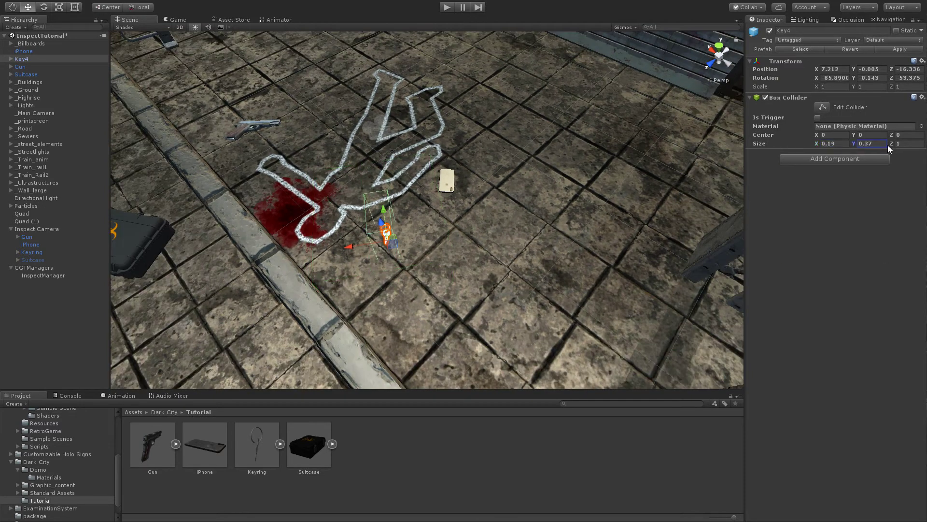
{"action": "key", "text": "Tab"}
{"action": "type", "text": "0.37"}
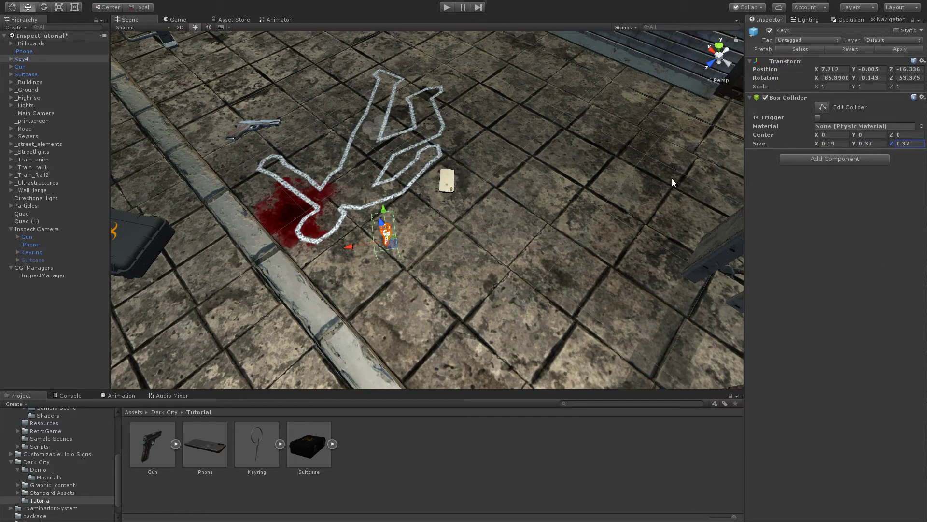
Step: Add the Inspect Trigger script to the iPhone, key and gun together
{"action": "left_click", "coordinate": [31, 52]}
{"action": "left_click", "coordinate": [27, 69], "text": "shift"}
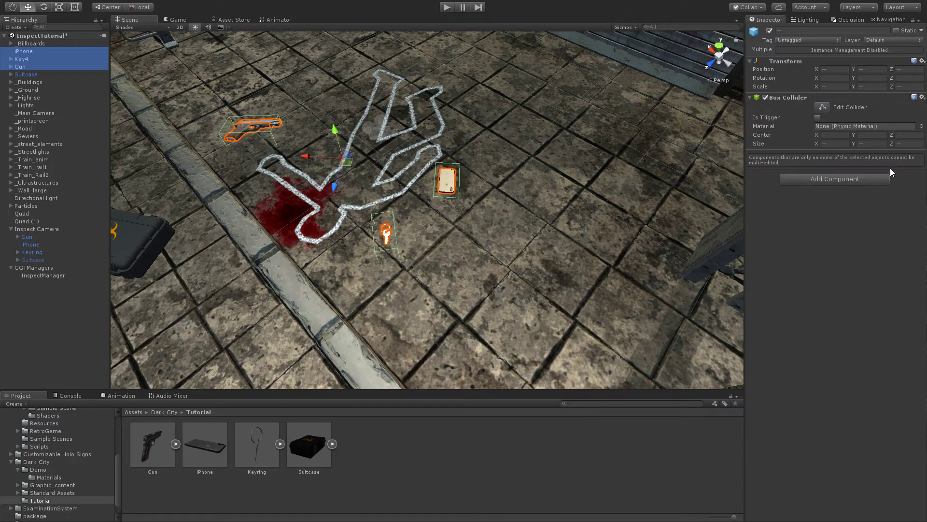
{"action": "left_click", "coordinate": [865, 178]}
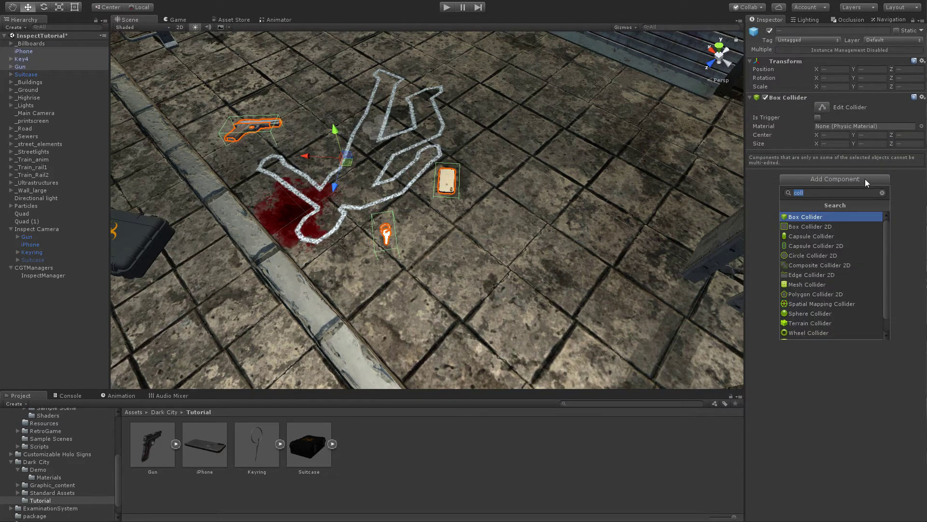
{"action": "type", "text": "in"}
{"action": "left_click", "coordinate": [831, 246]}
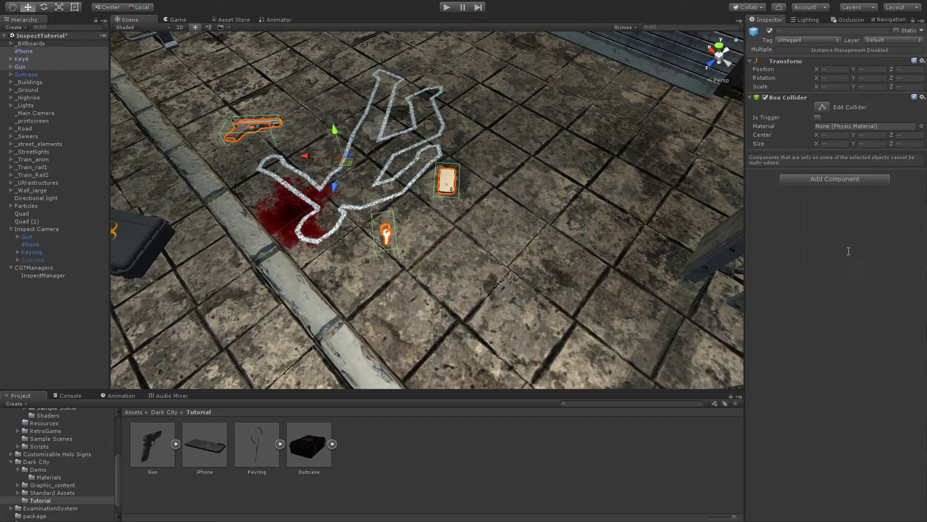
{"action": "left_click", "coordinate": [55, 51]}
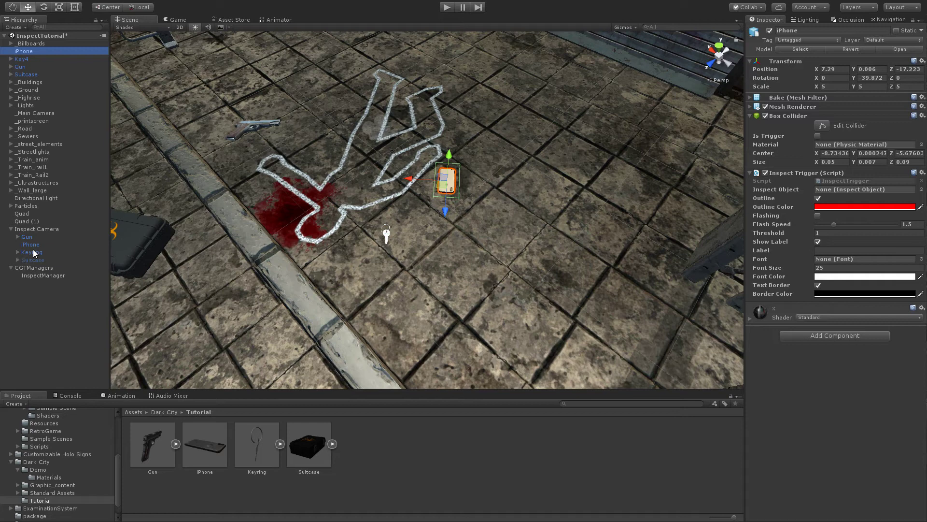
{"action": "left_click_drag", "start_coordinate": [32, 244], "coordinate": [831, 192]}
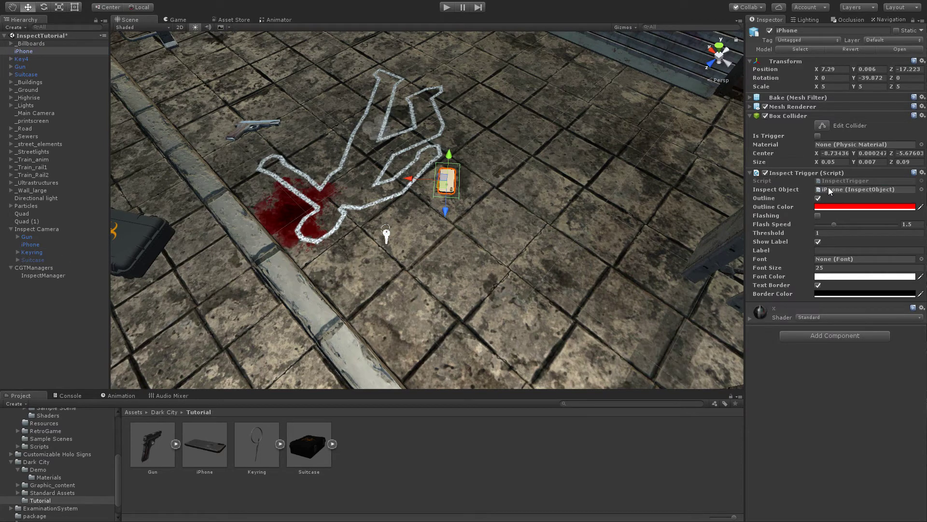
{"action": "left_click", "coordinate": [35, 59]}
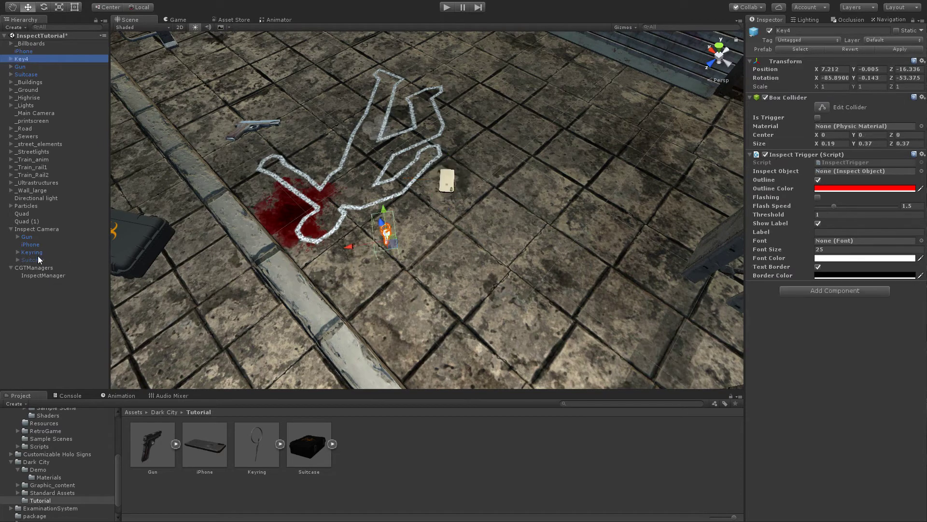
{"action": "left_click_drag", "start_coordinate": [39, 253], "coordinate": [908, 174]}
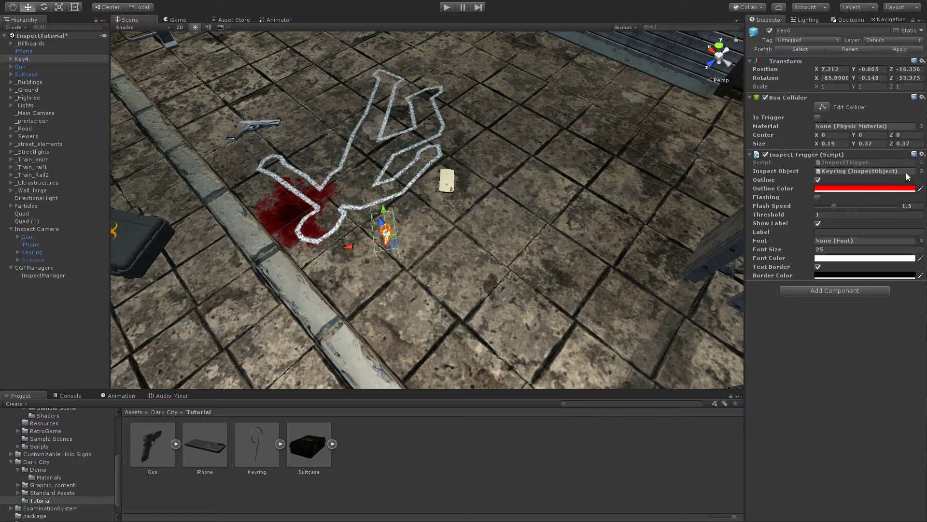
{"action": "left_click", "coordinate": [45, 68]}
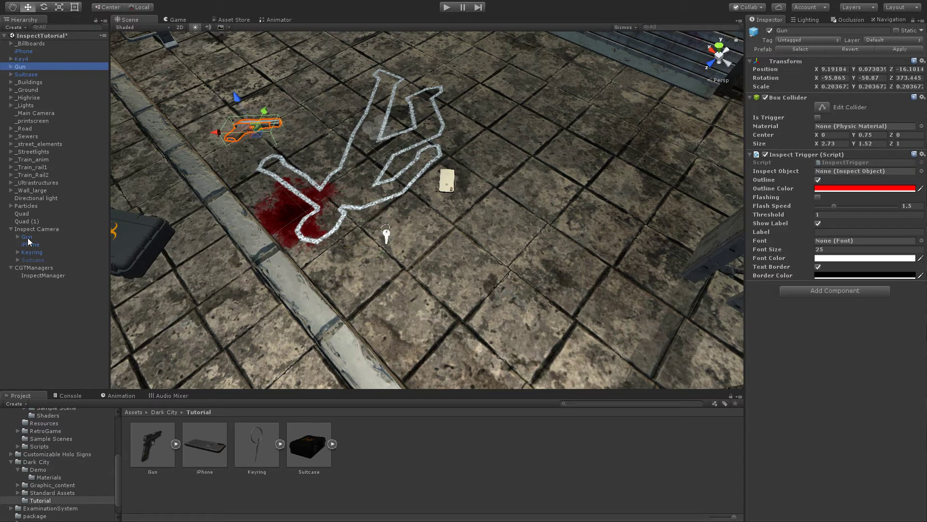
{"action": "left_click_drag", "start_coordinate": [27, 237], "coordinate": [836, 173]}
{"action": "left_click", "coordinate": [837, 242]}
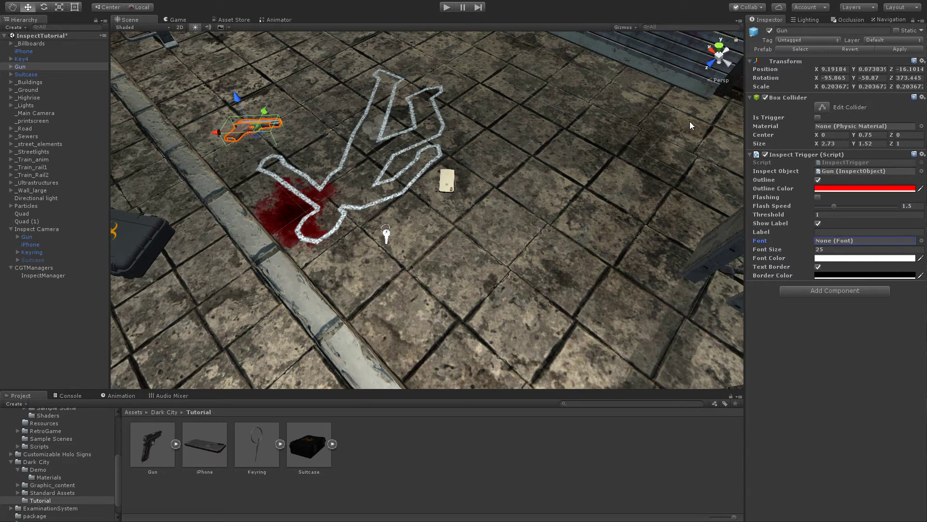
Step: Set the gun's trigger label text to GUN
{"action": "left_click", "coordinate": [850, 232]}
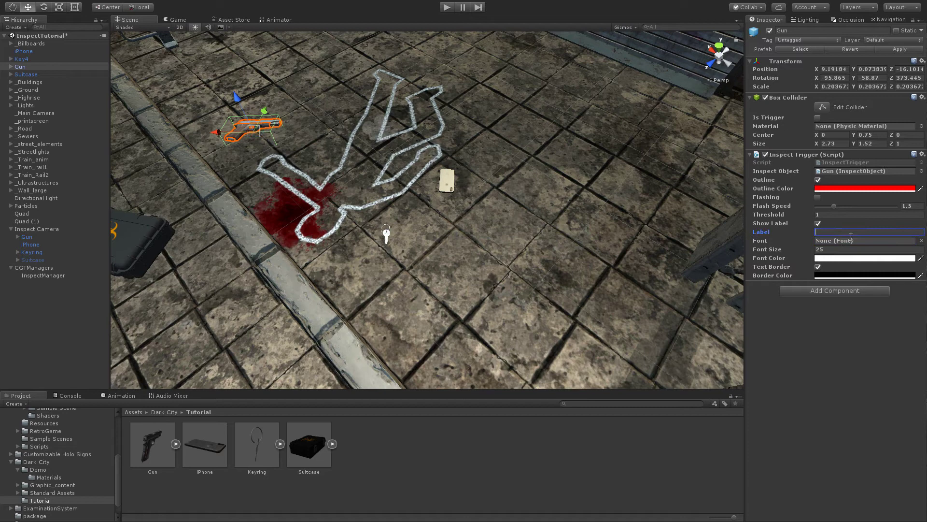
{"action": "type", "text": "GUS"}
{"action": "key", "text": "BackSpace"}
{"action": "type", "text": "N"}
Step: Turn off the Key4 and iPhone labels, make the iPhone outline flash, and enter Play mode
{"action": "left_click", "coordinate": [387, 234]}
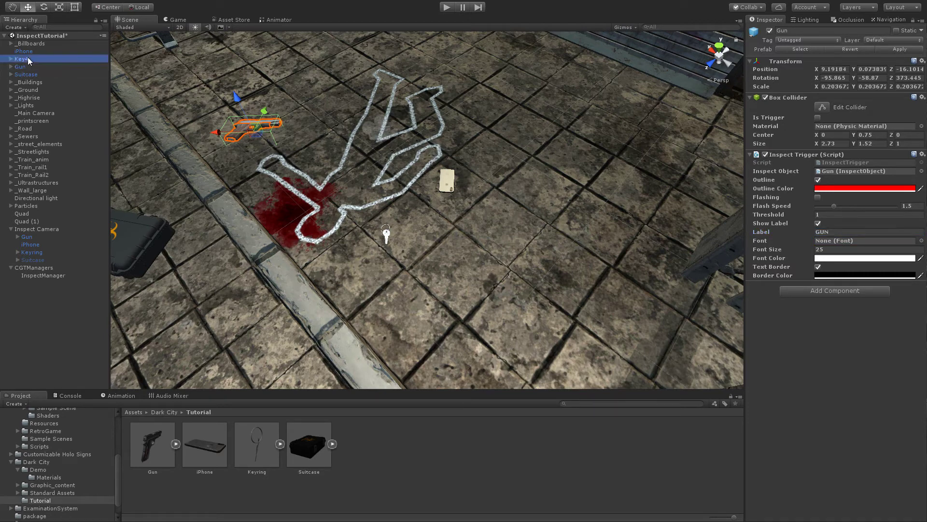
{"action": "left_click", "coordinate": [817, 224]}
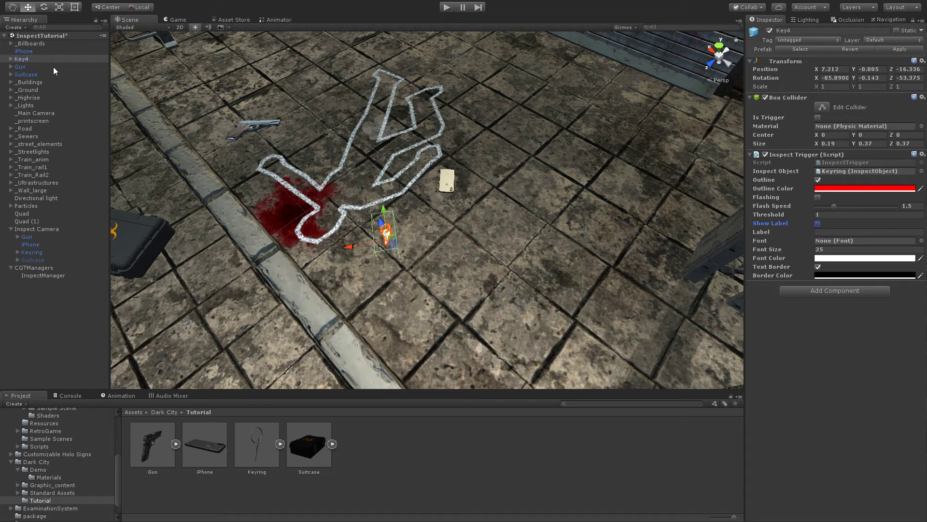
{"action": "left_click", "coordinate": [33, 52]}
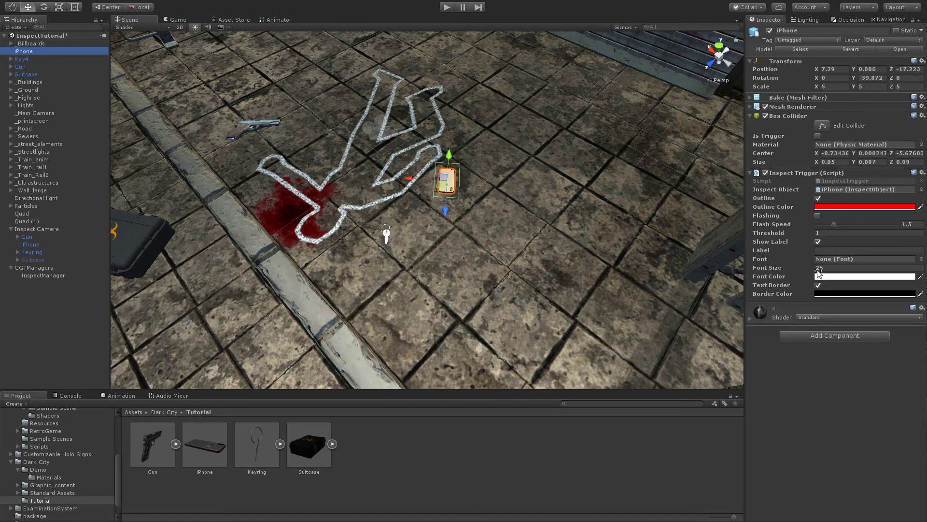
{"action": "left_click", "coordinate": [818, 242]}
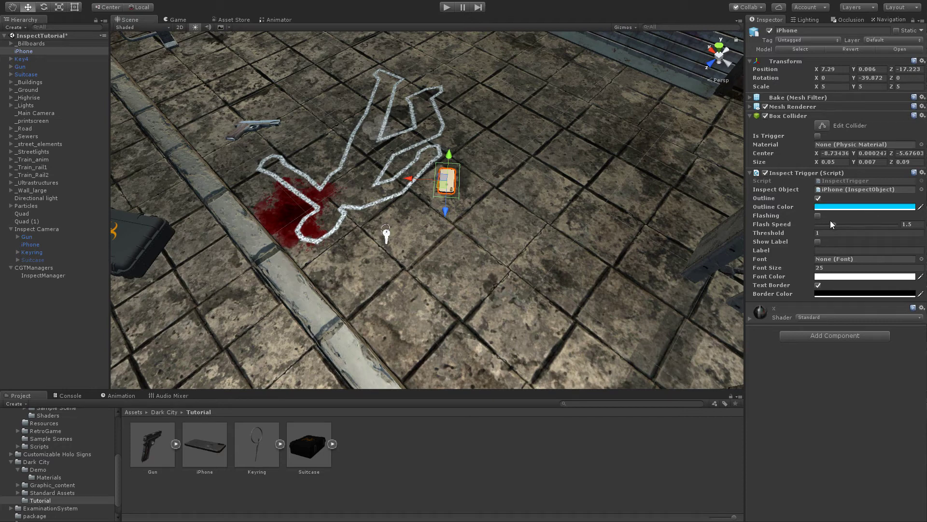
{"action": "left_click", "coordinate": [817, 216]}
{"action": "left_click", "coordinate": [445, 8]}
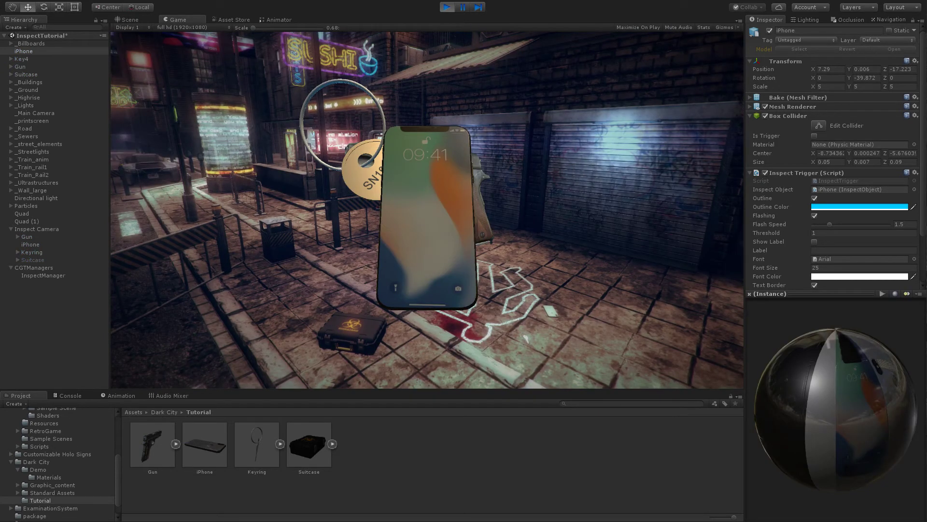
{"action": "left_click", "coordinate": [445, 8]}
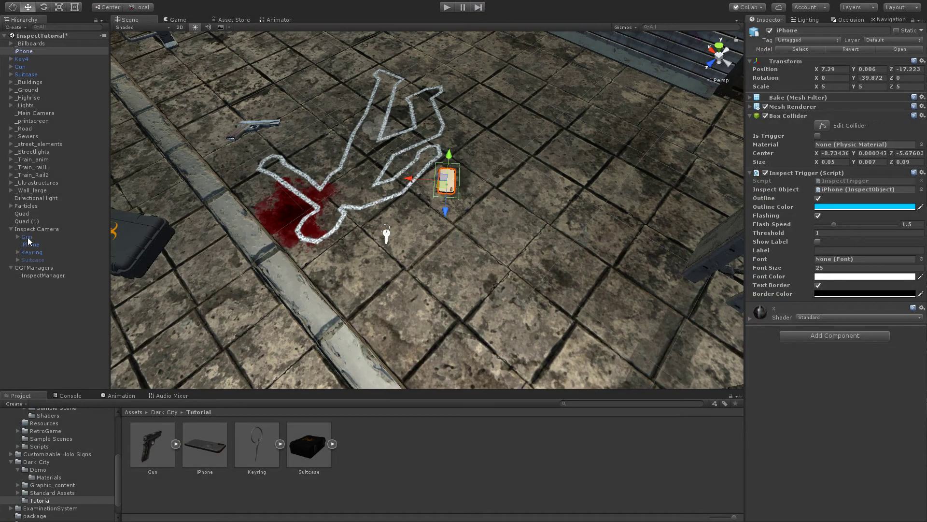
{"action": "left_click", "coordinate": [26, 237]}
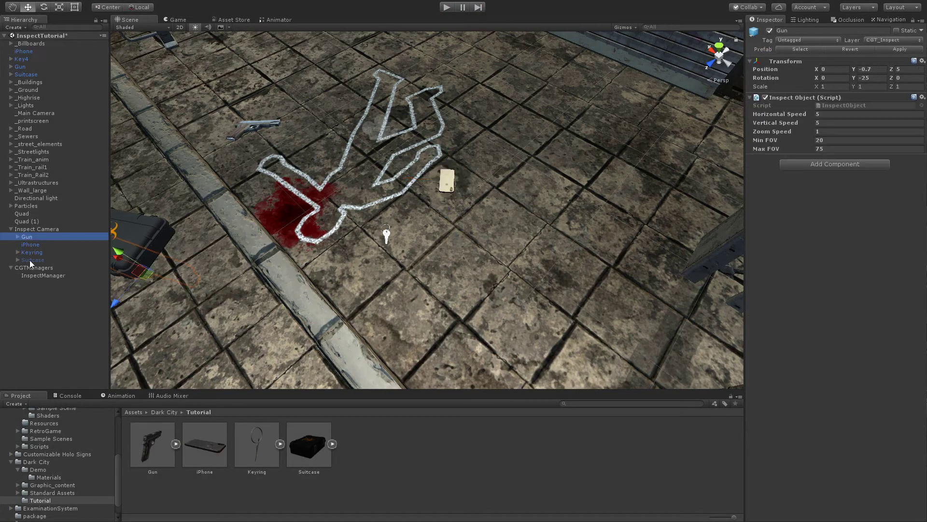
{"action": "left_click", "coordinate": [34, 252], "text": "shift"}
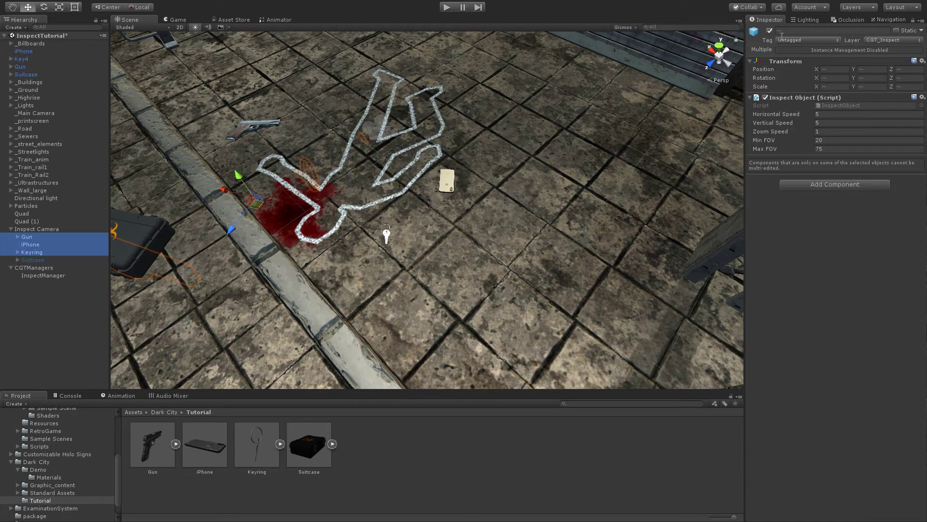
{"action": "left_click", "coordinate": [63, 321]}
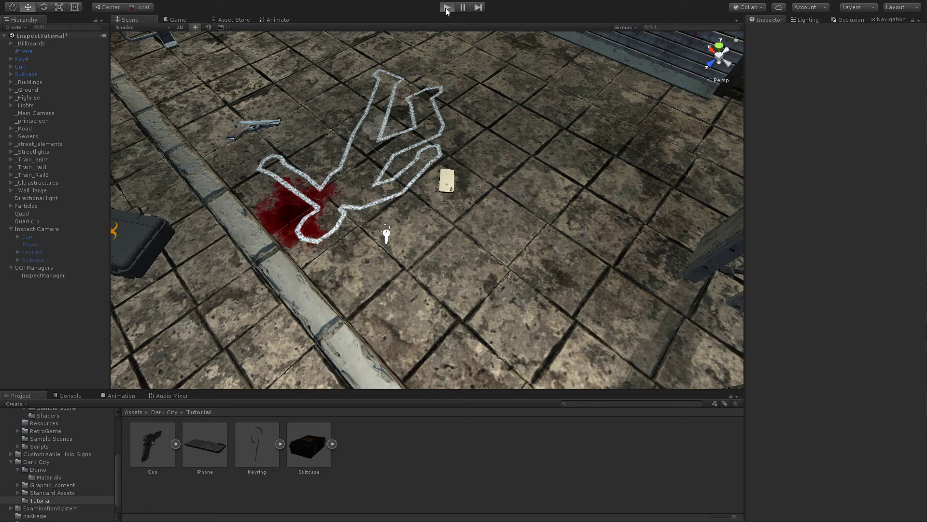
{"action": "left_click", "coordinate": [447, 7]}
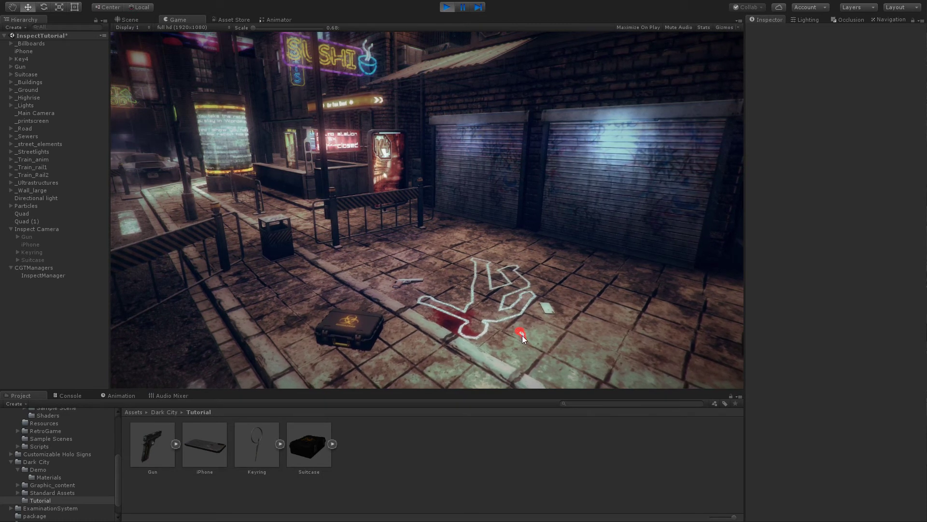
{"action": "left_click", "coordinate": [545, 305]}
{"action": "left_click_drag", "start_coordinate": [563, 240], "coordinate": [671, 247]}
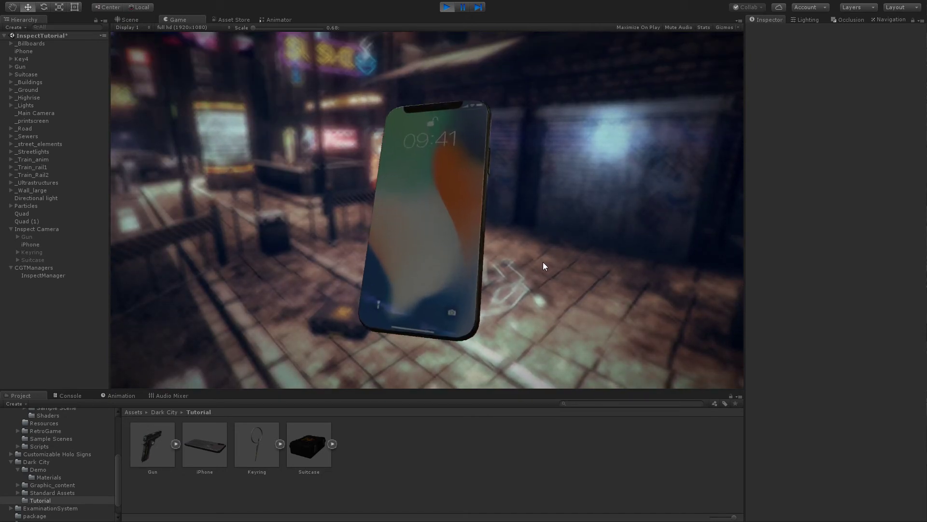
{"action": "left_click_drag", "start_coordinate": [542, 261], "coordinate": [569, 229]}
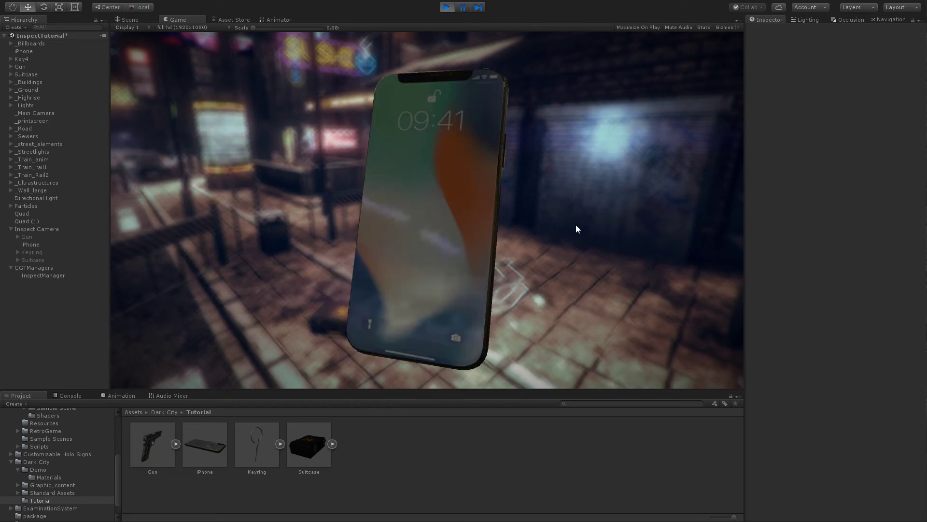
{"action": "right_click", "coordinate": [437, 343]}
{"action": "left_click", "coordinate": [397, 283]}
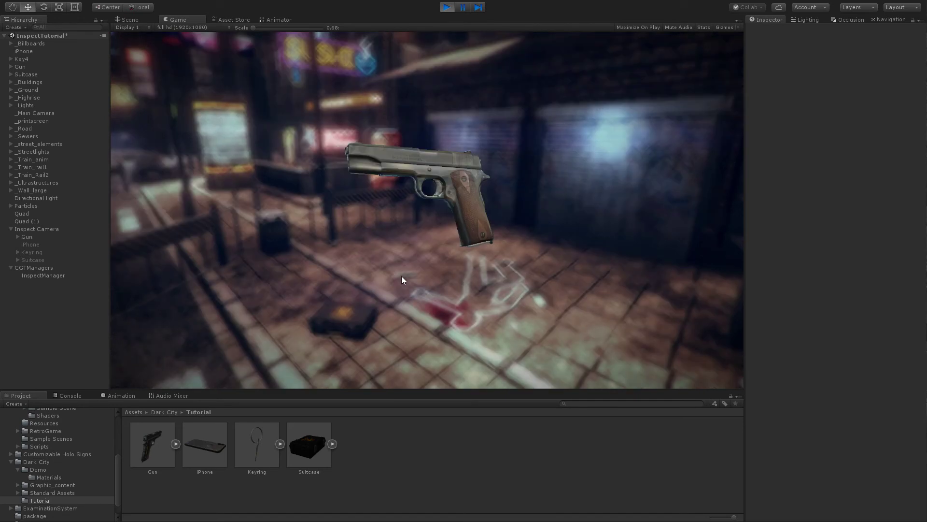
{"action": "left_click_drag", "start_coordinate": [397, 283], "coordinate": [461, 236]}
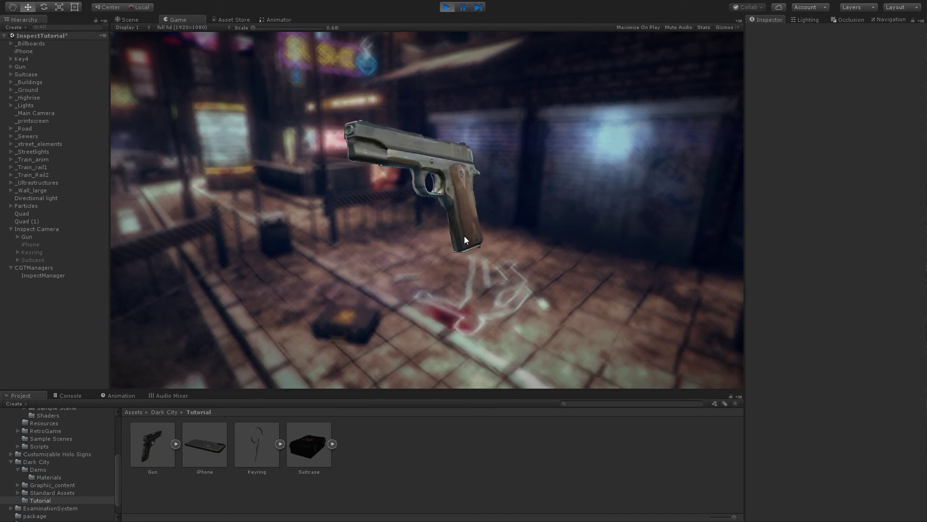
{"action": "right_click", "coordinate": [596, 247]}
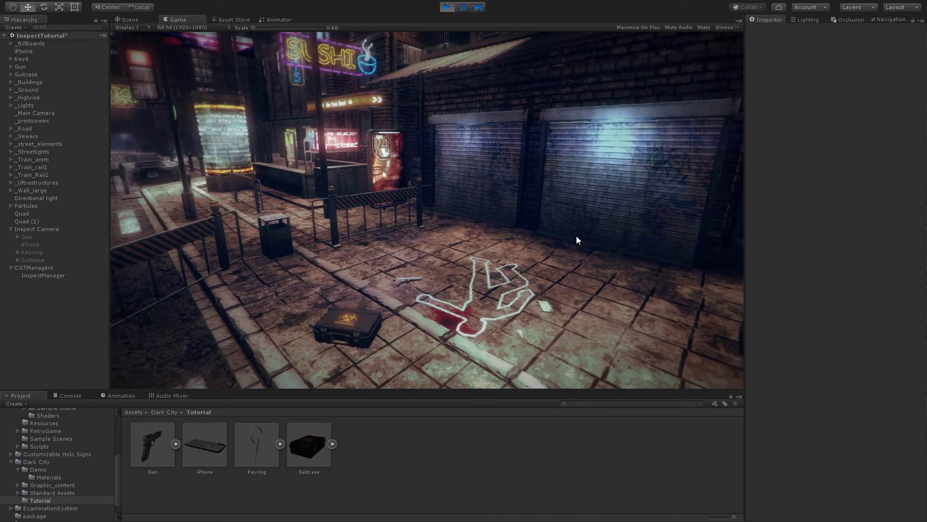
{"action": "left_click", "coordinate": [355, 332]}
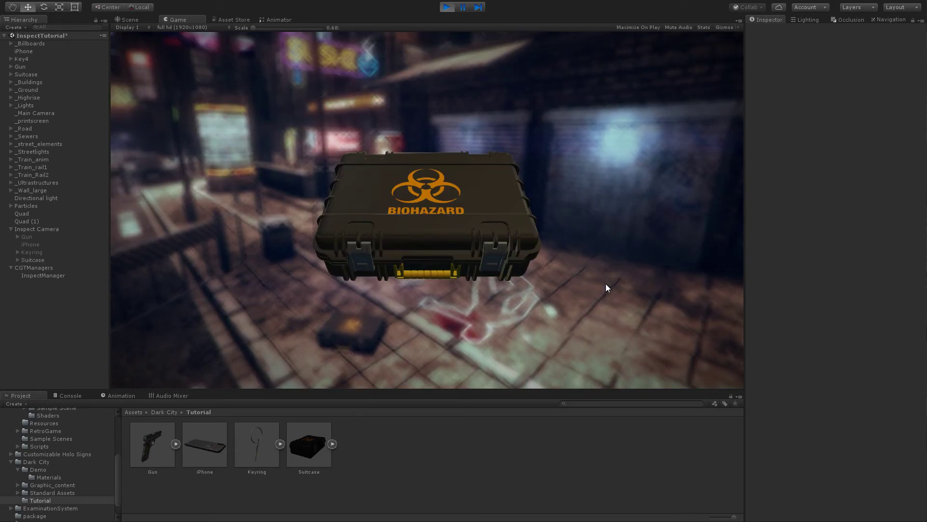
{"action": "left_click", "coordinate": [497, 263]}
{"action": "left_click", "coordinate": [463, 273]}
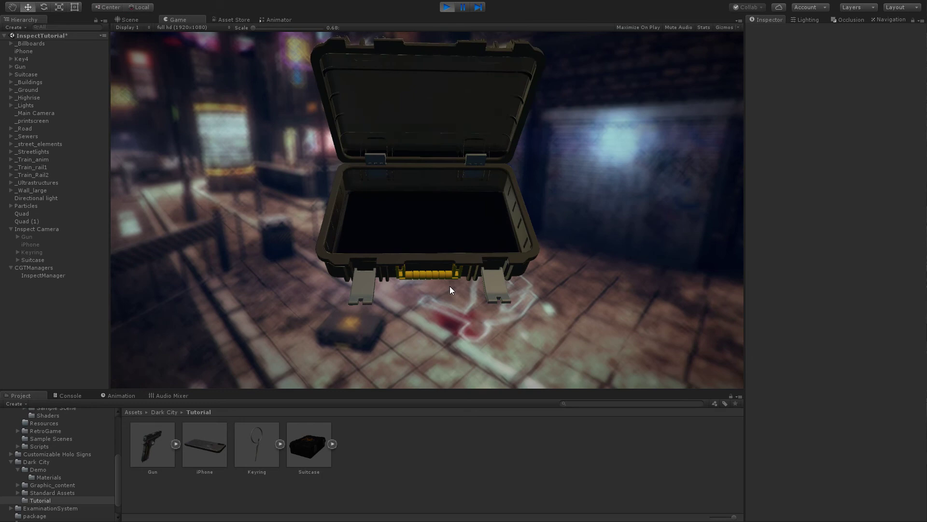
{"action": "left_click_drag", "start_coordinate": [589, 238], "coordinate": [588, 291]}
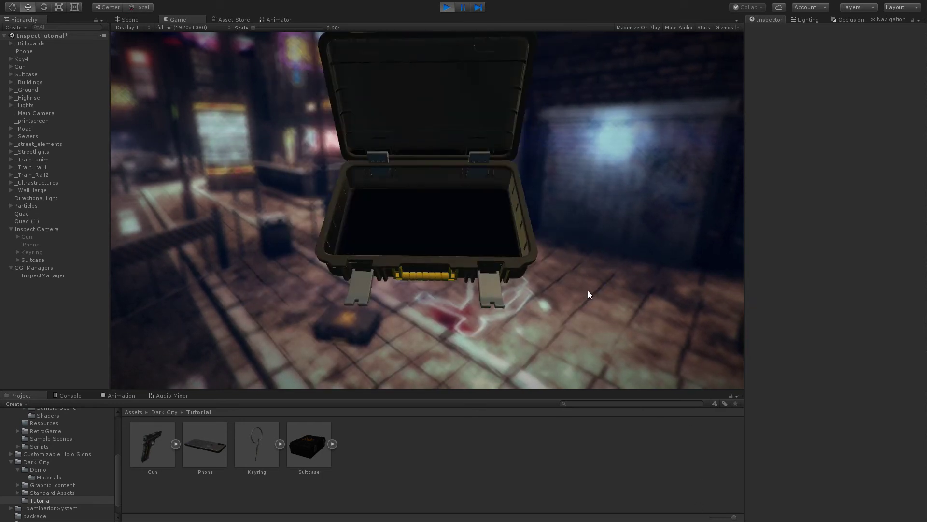
{"action": "right_click", "coordinate": [615, 244]}
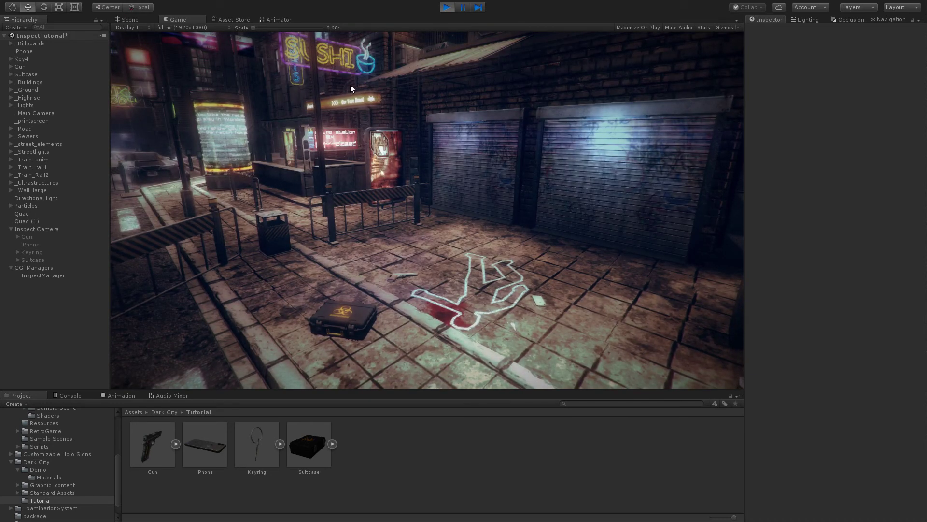
{"action": "left_click", "coordinate": [448, 7]}
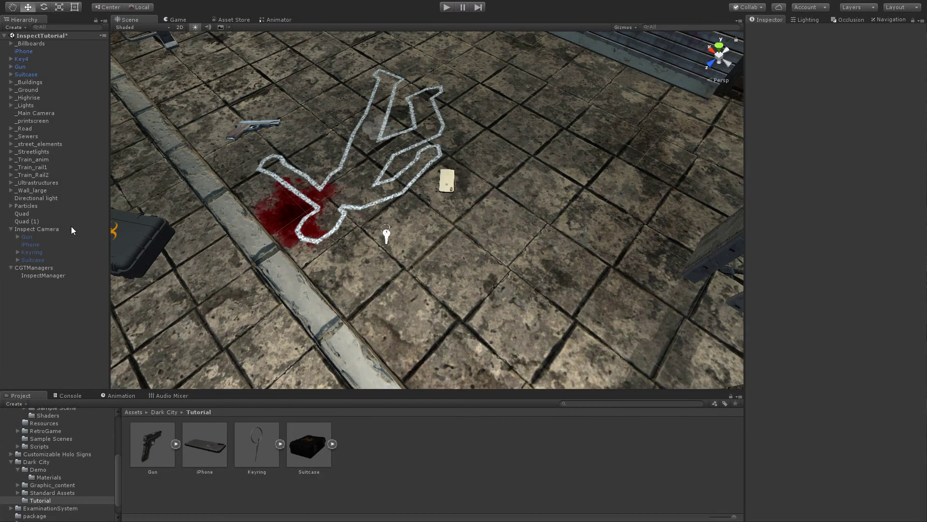
Step: Add a Directional Light as a child of Inspect Camera
{"action": "left_click", "coordinate": [50, 229]}
{"action": "right_click", "coordinate": [50, 230]}
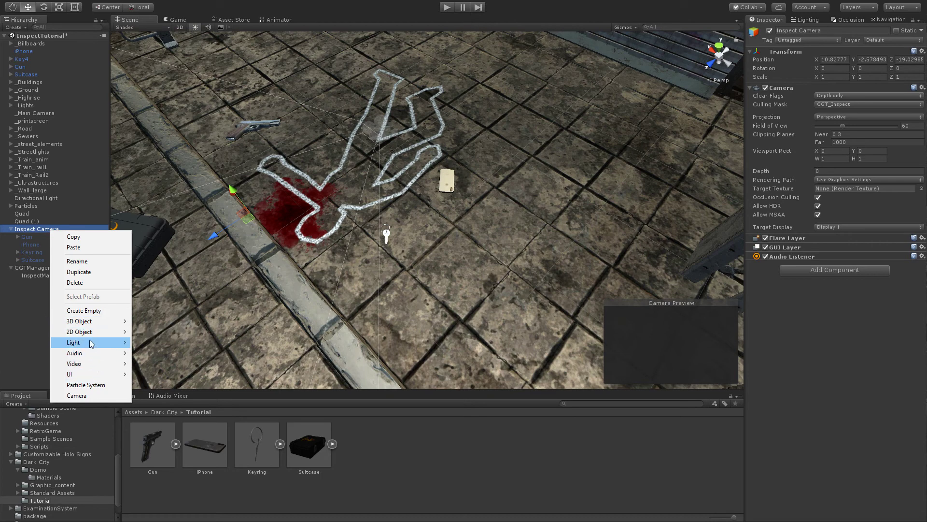
{"action": "mouse_move", "coordinate": [93, 343]}
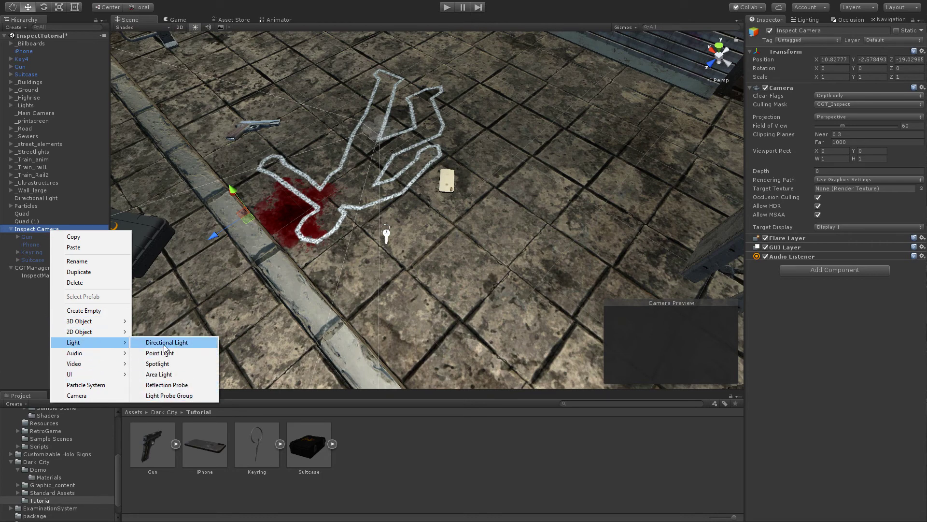
{"action": "left_click", "coordinate": [166, 343]}
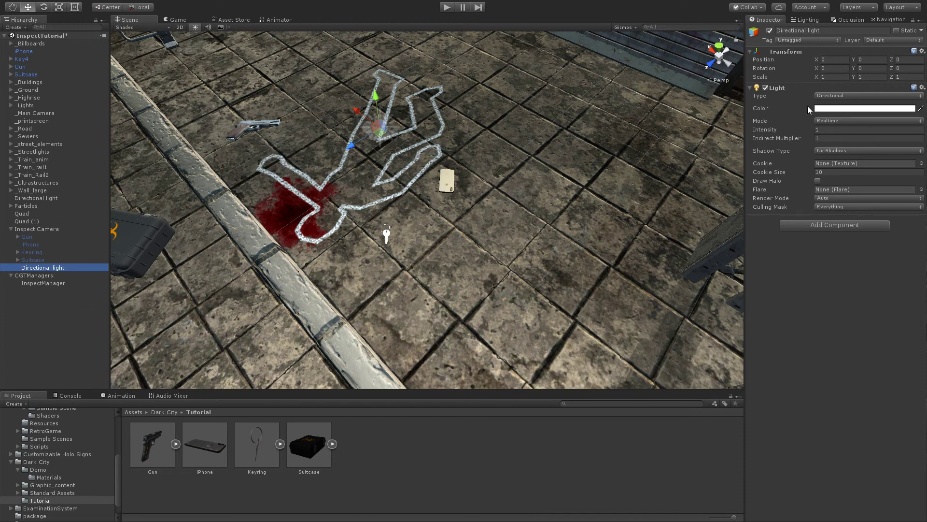
Step: Limit the light's Culling Mask to CGT_Inspect only, then start Play mode
{"action": "left_click", "coordinate": [837, 208]}
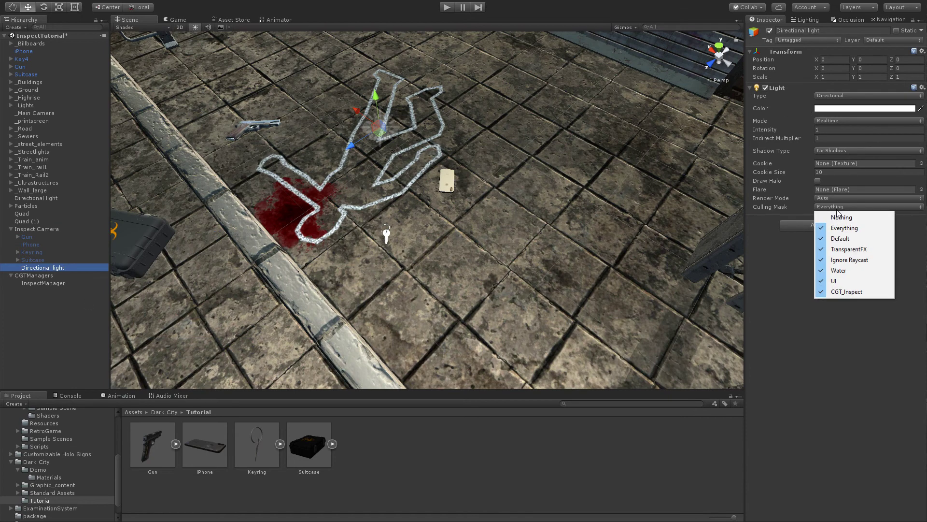
{"action": "left_click", "coordinate": [841, 217]}
{"action": "left_click", "coordinate": [837, 207]}
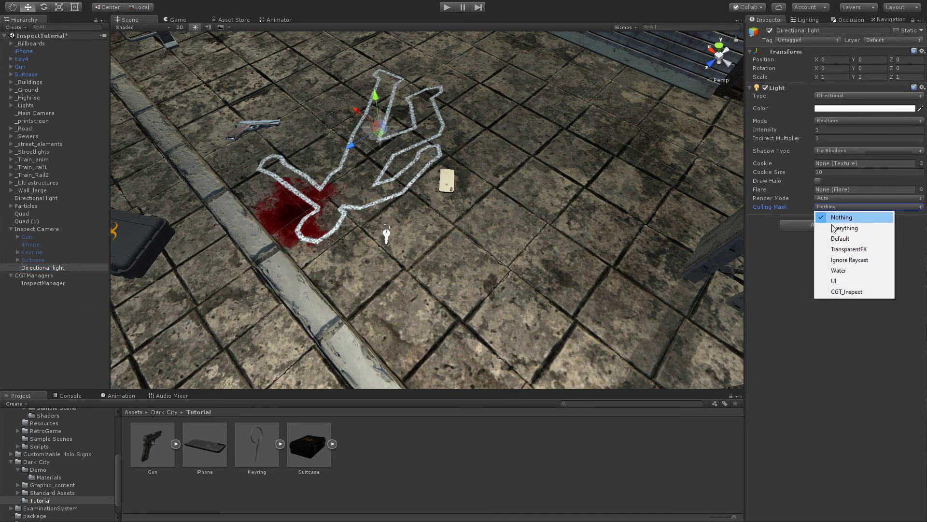
{"action": "left_click", "coordinate": [834, 292]}
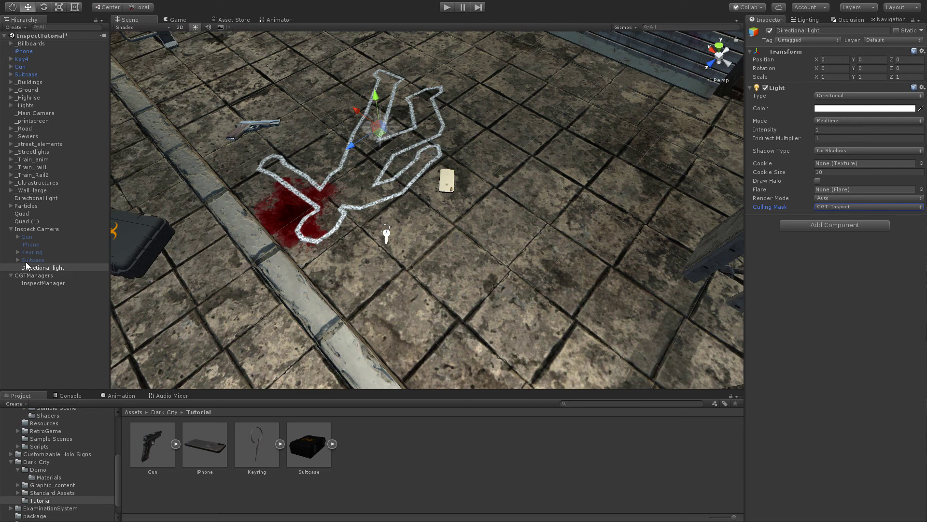
{"action": "left_click", "coordinate": [447, 8]}
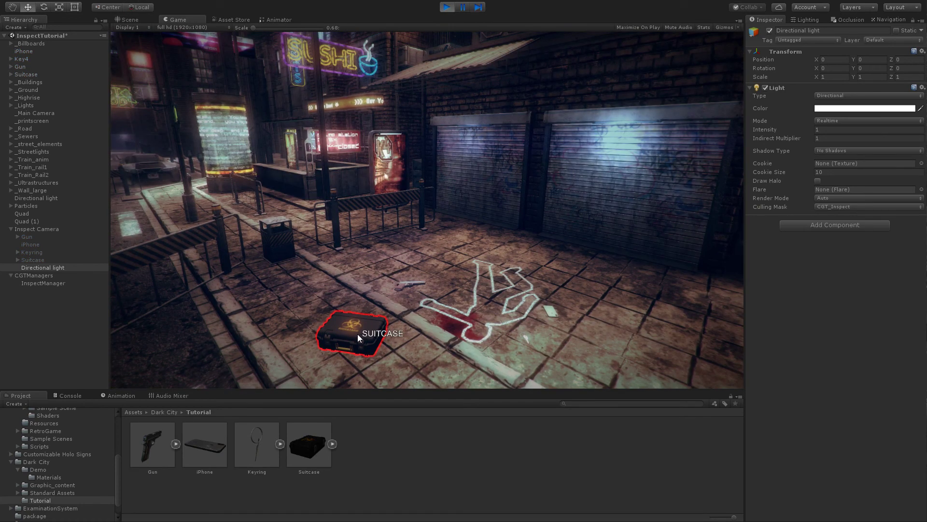
Step: Inspect the suitcase, rotate it, open and close its lid, then exit the close-up
{"action": "left_click", "coordinate": [357, 334]}
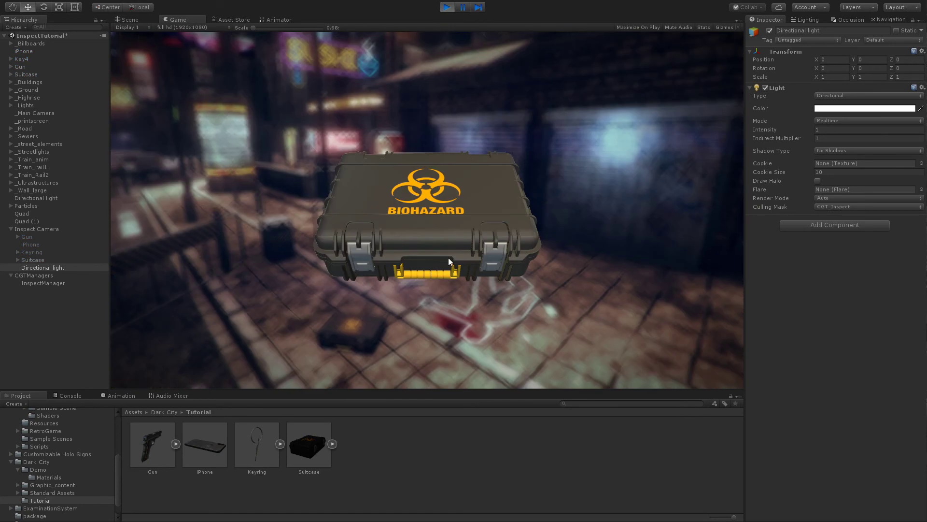
{"action": "mouse_move", "coordinate": [475, 248]}
{"action": "left_mouse_down"}
{"action": "mouse_move", "coordinate": [62, 265]}
{"action": "mouse_move", "coordinate": [641, 257]}
{"action": "mouse_move", "coordinate": [479, 251]}
{"action": "left_mouse_up"}
{"action": "left_click", "coordinate": [479, 249]}
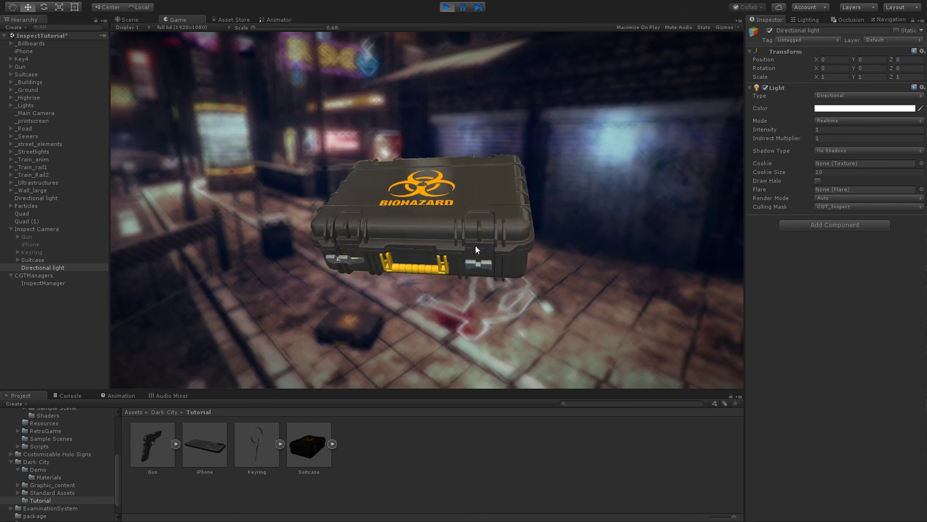
{"action": "left_click_drag", "start_coordinate": [421, 233], "coordinate": [480, 247]}
{"action": "left_click", "coordinate": [480, 247]}
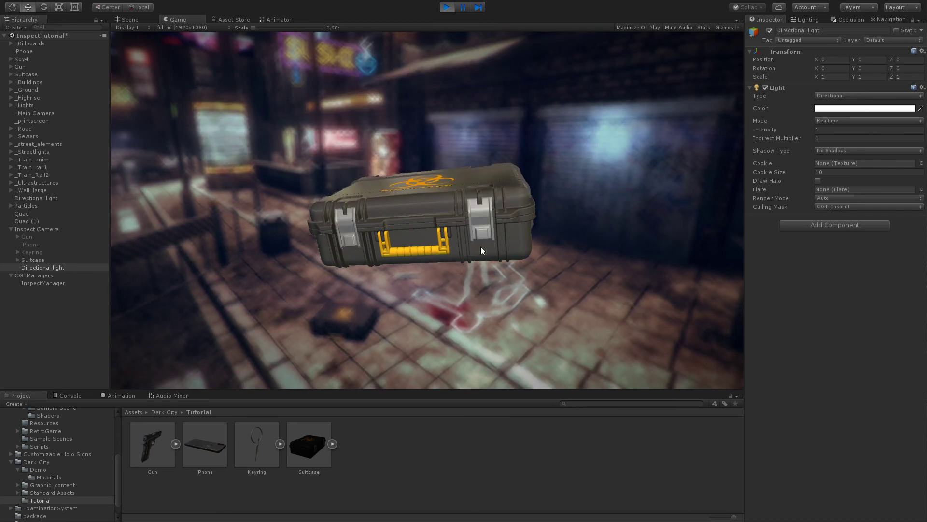
{"action": "right_click", "coordinate": [613, 225]}
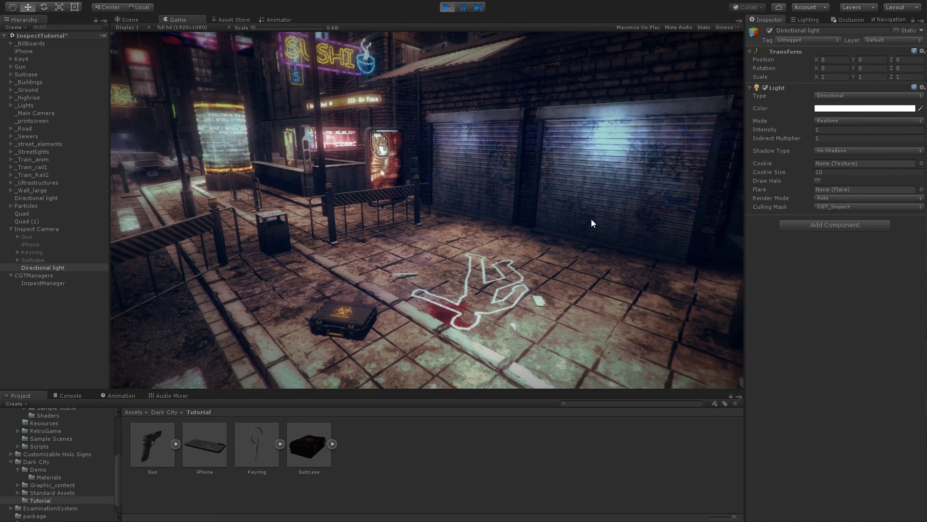